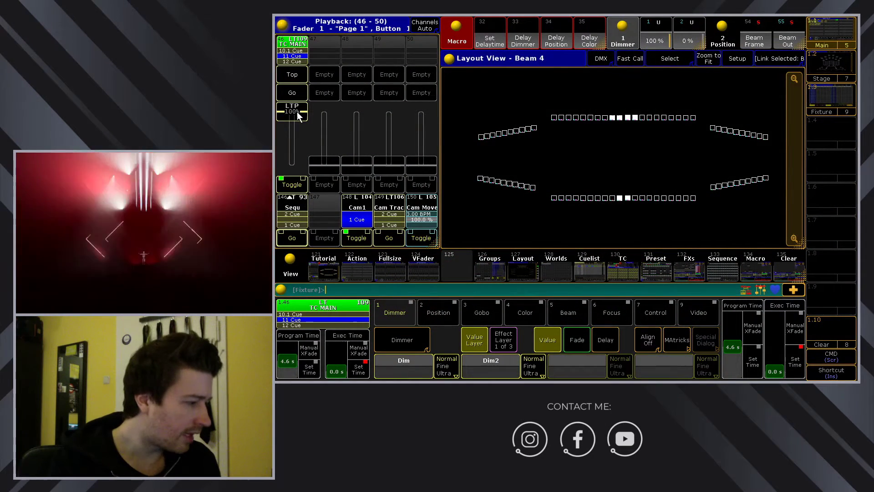
Lower the TC MAIN fader to 0 %, then bring the four angled side rows of beams to 100 % dimmer.
drag(300, 111, 302, 185)
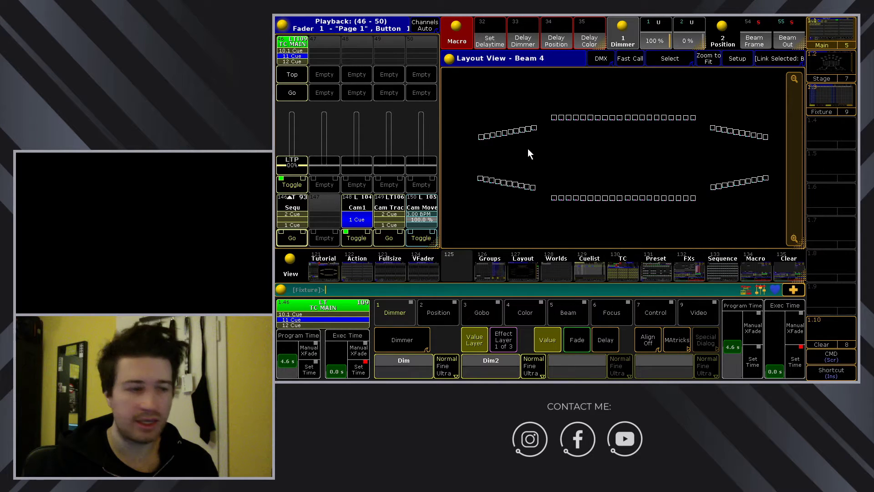
drag(457, 105, 542, 198)
drag(705, 107, 780, 199)
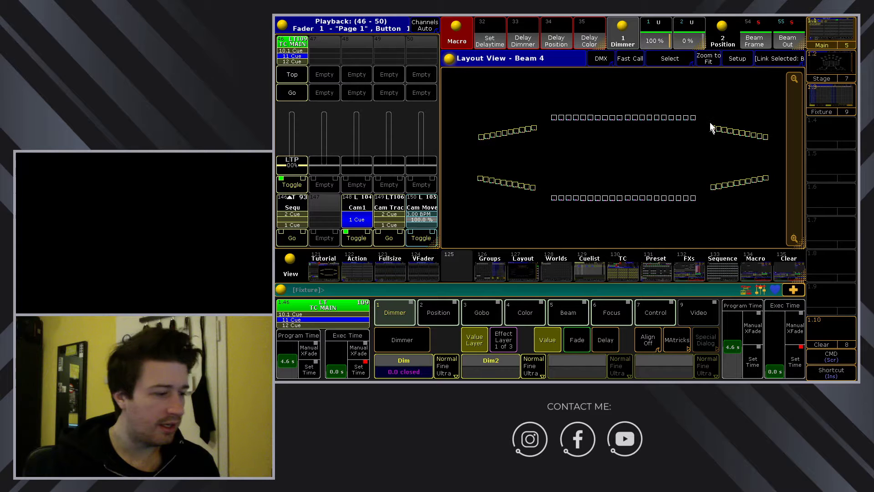
click(655, 33)
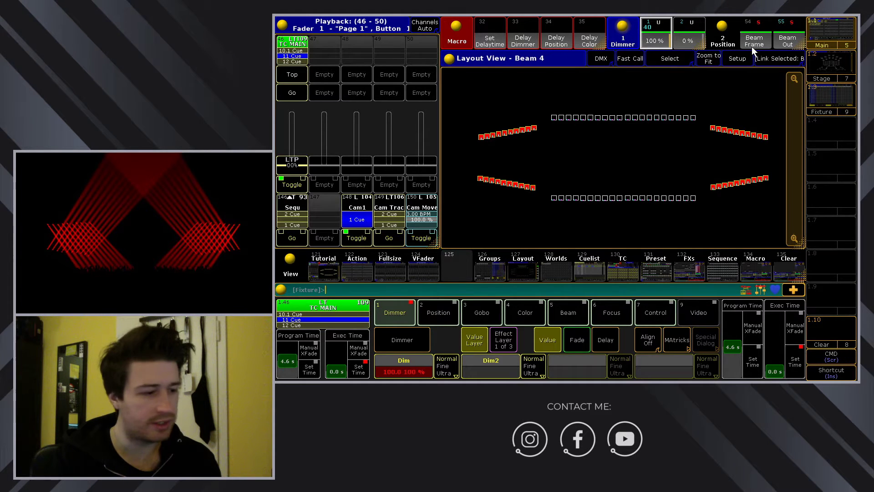
Alternate the selected beams between the Beam Out and Beam Frame position presets, ending on Beam Out.
click(787, 40)
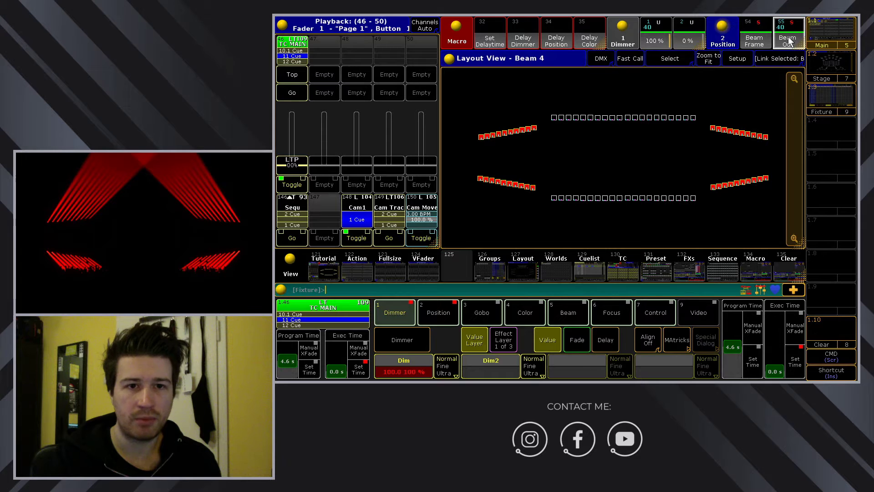
click(761, 40)
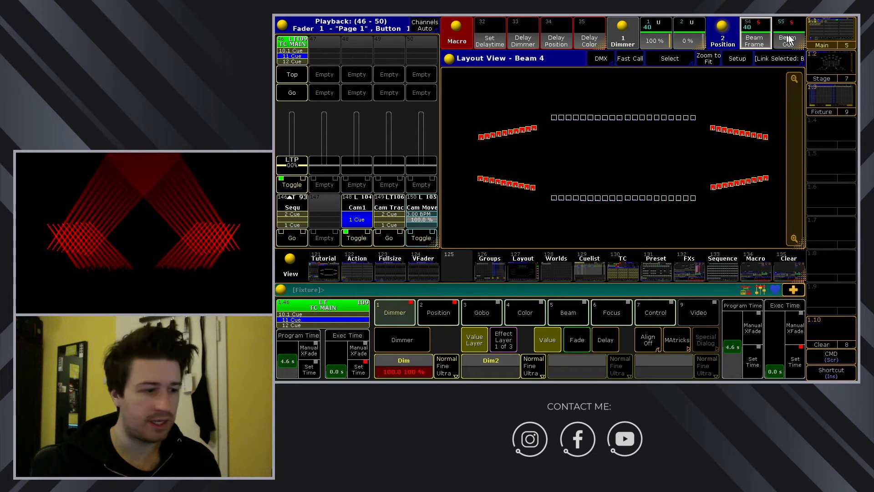
click(788, 37)
click(749, 38)
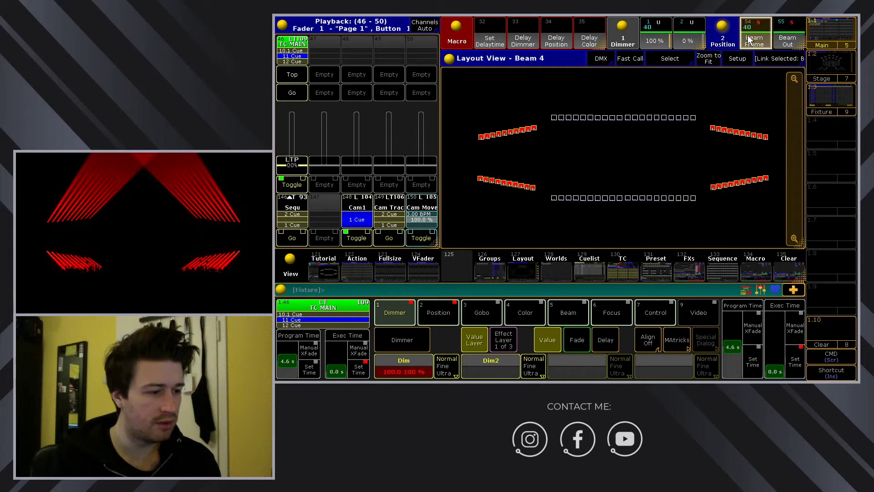
click(790, 34)
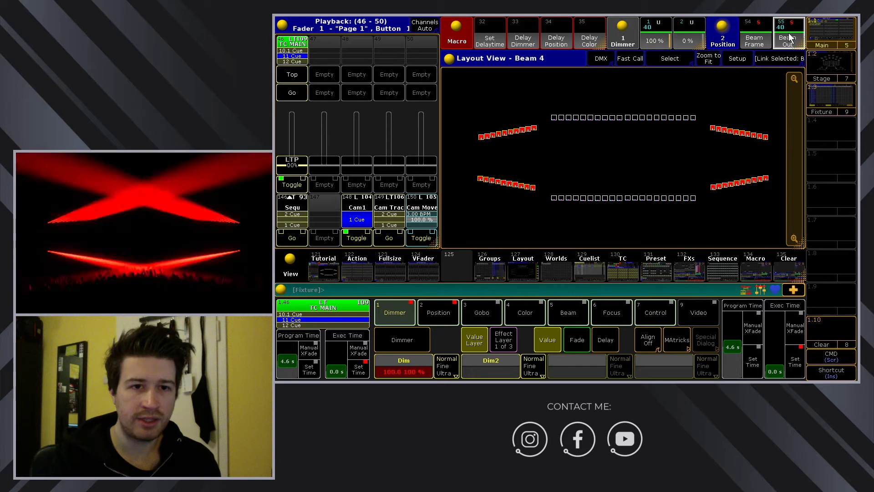
click(757, 37)
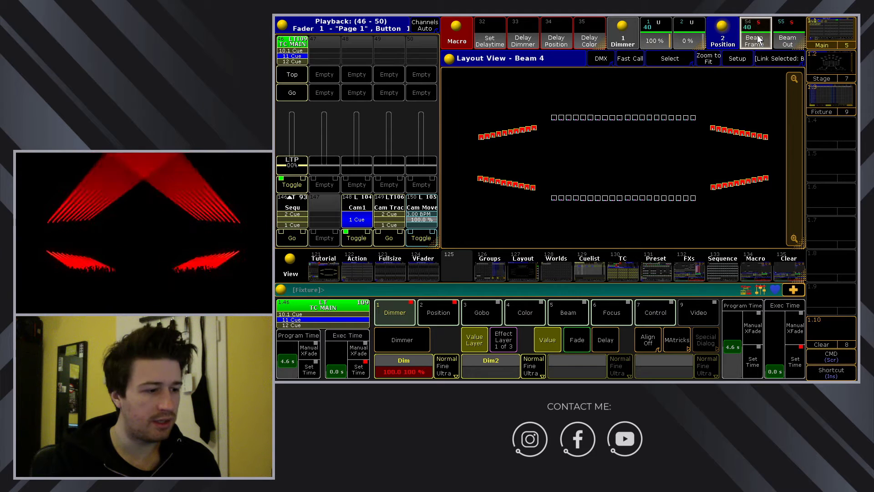
click(795, 35)
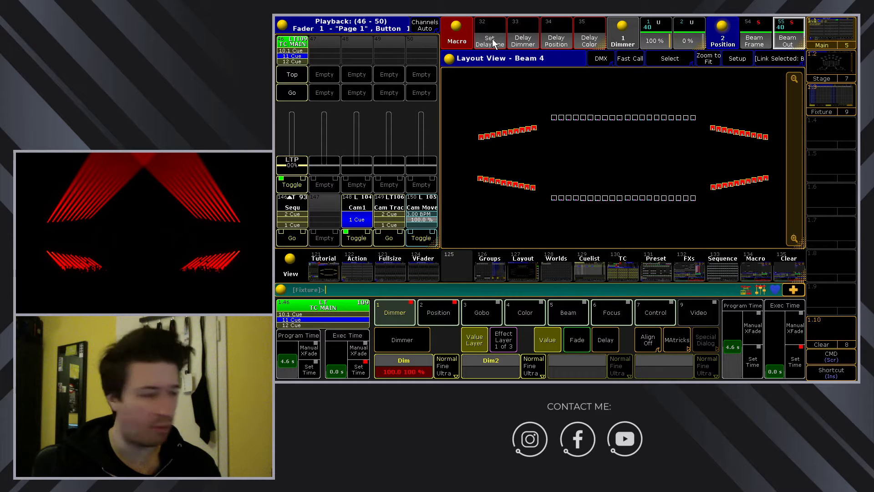
Clear the fixture selection and all active values from the programmer.
click(793, 290)
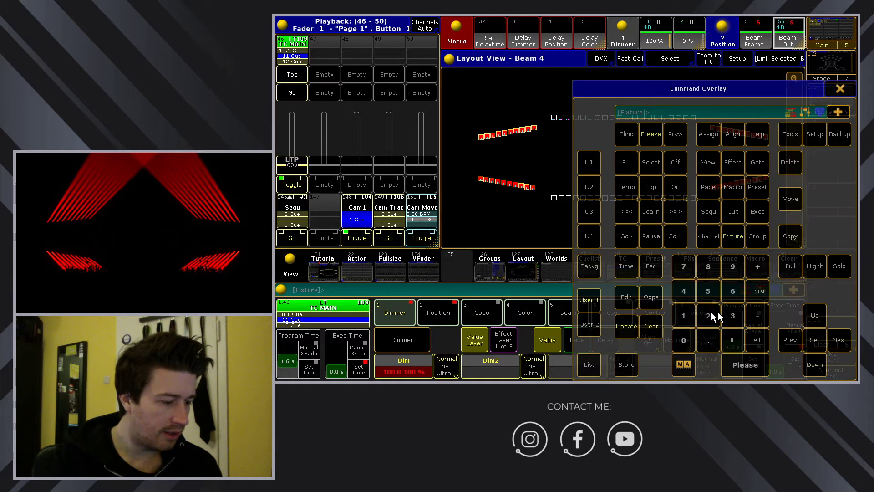
click(654, 322)
click(842, 91)
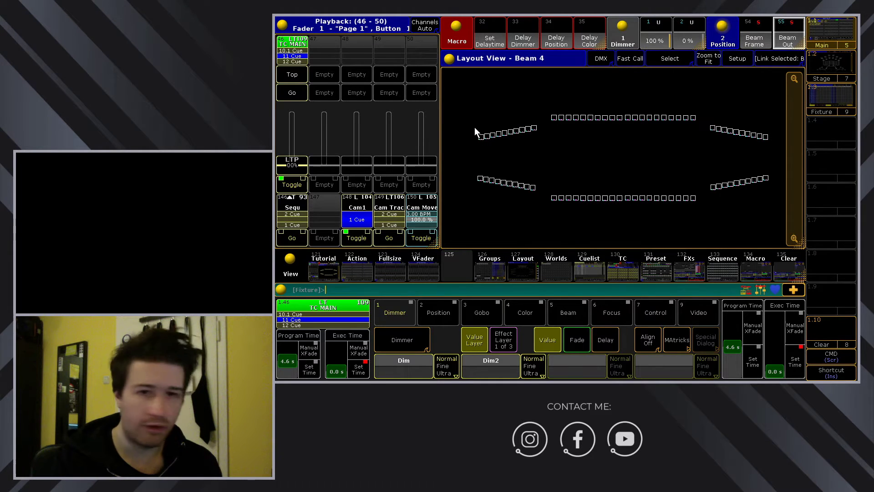
Select the upper-left row of beams in the layout, set its dimmer to 100 % and apply the Beam Out position.
drag(463, 122, 466, 149)
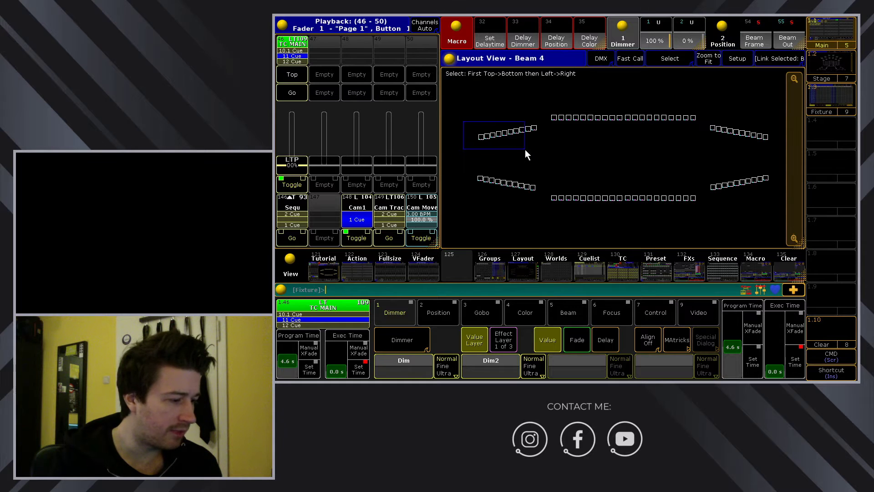
drag(540, 149, 540, 148)
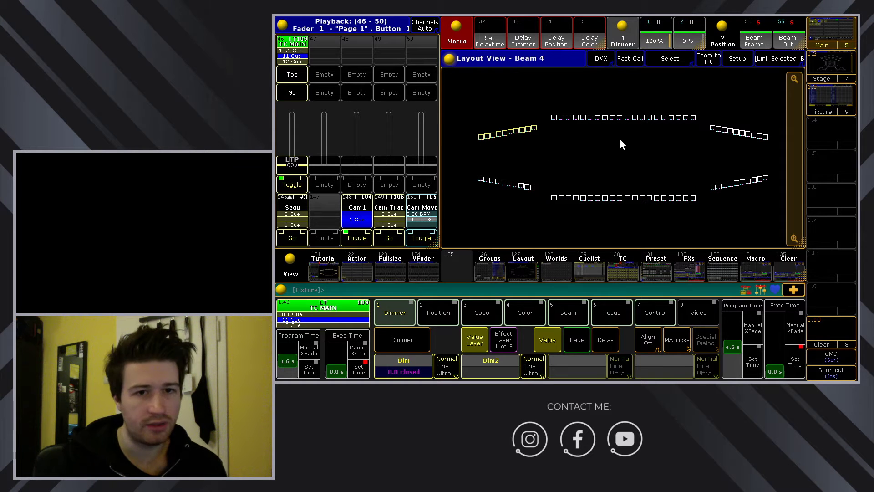
click(652, 28)
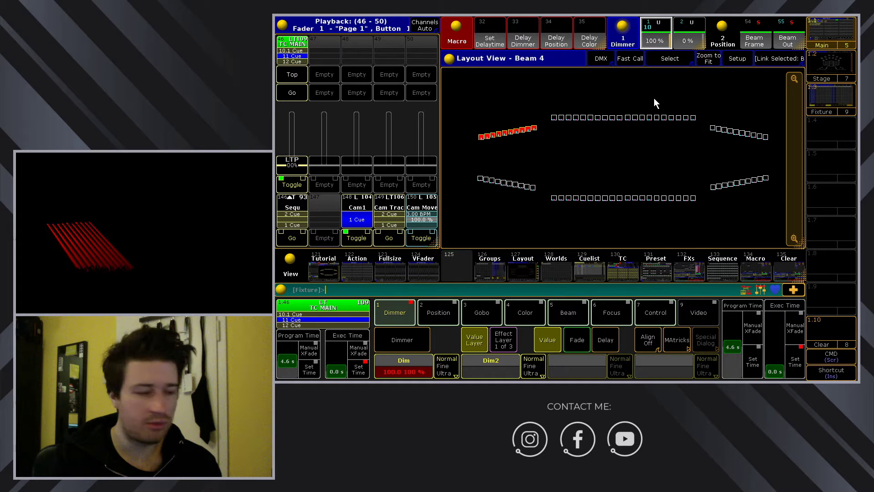
click(785, 40)
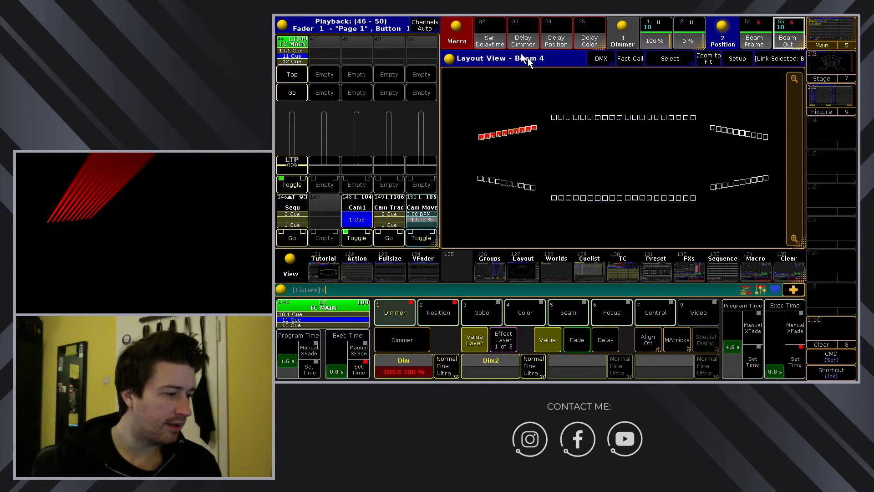
Set the delay time to 0 thru .3 and apply it to the selected beams' dimmer and position.
click(491, 41)
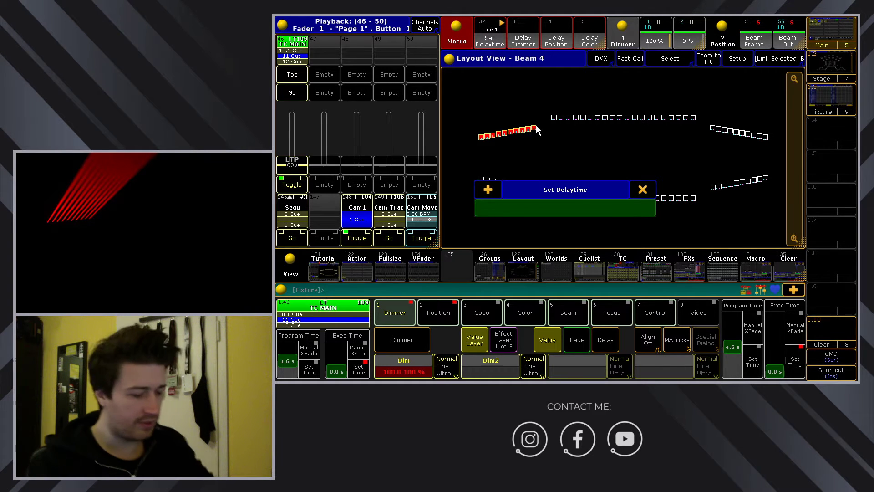
text(0 thru .3)
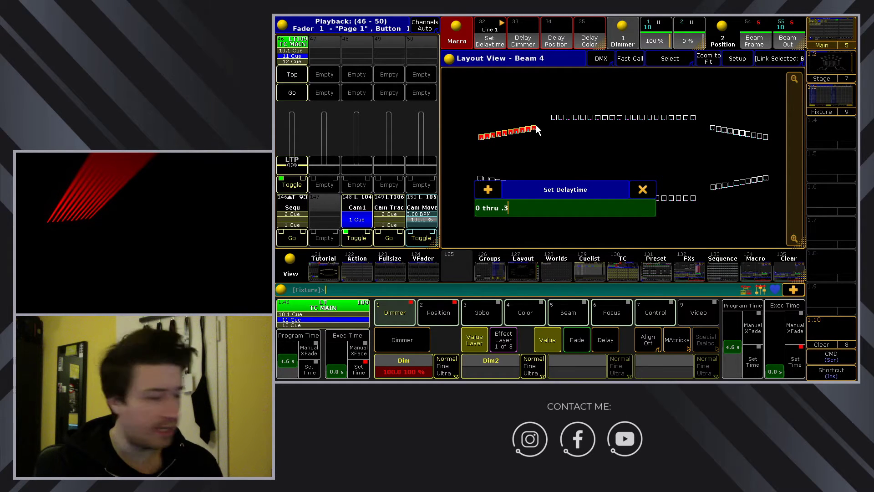
key(Return)
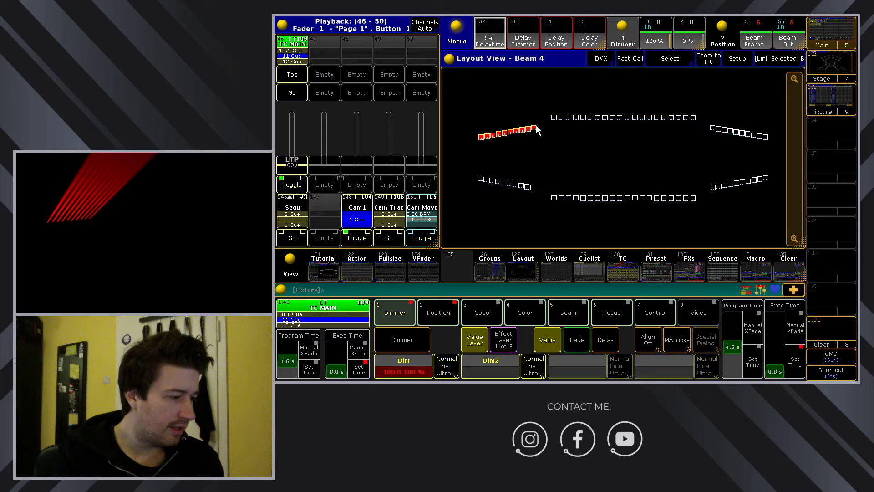
click(534, 41)
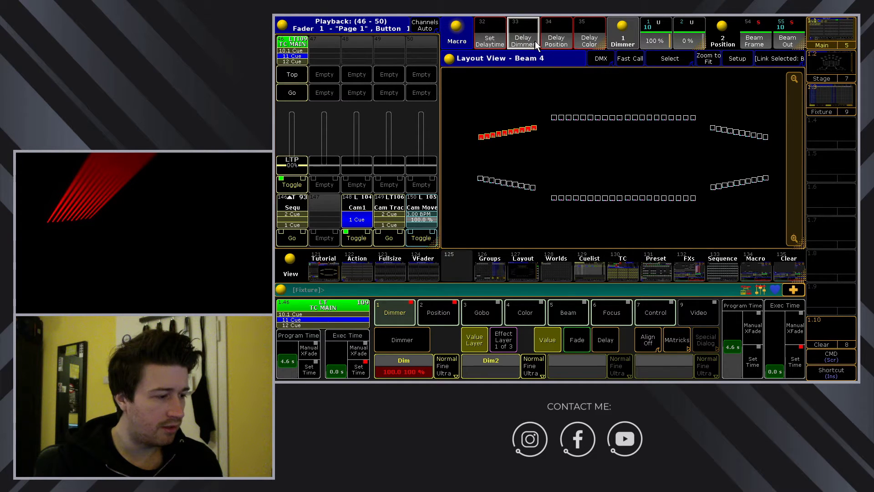
click(562, 40)
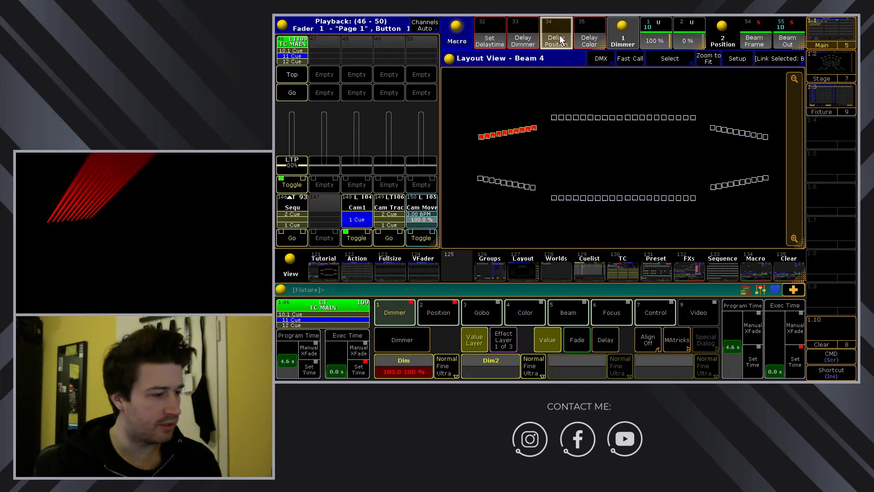
Store the delayed beam look on the empty executor 147 and clear the programmer.
click(831, 357)
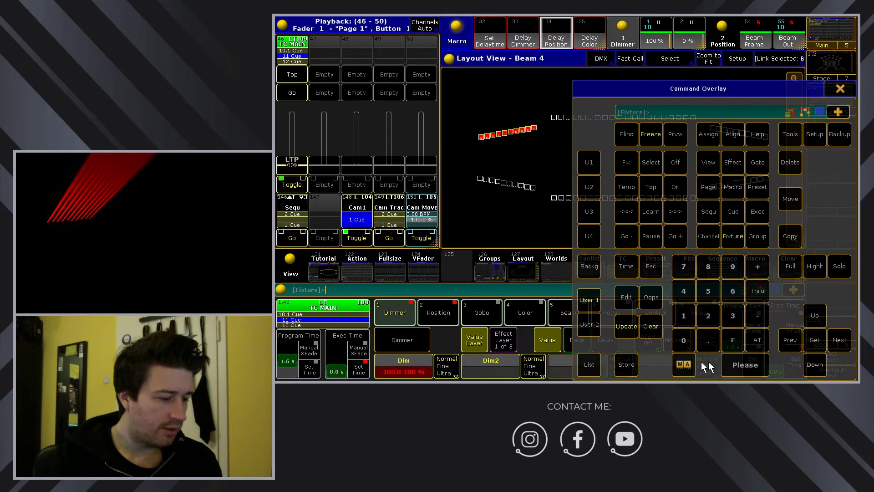
click(628, 364)
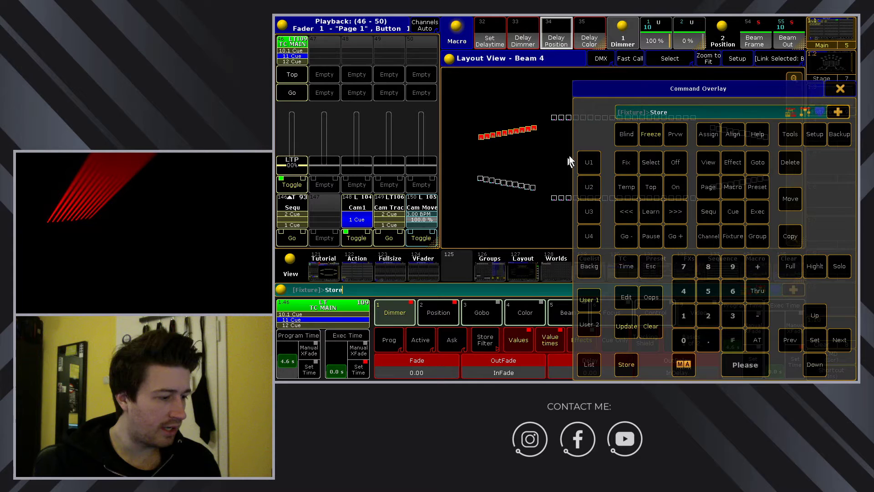
click(329, 237)
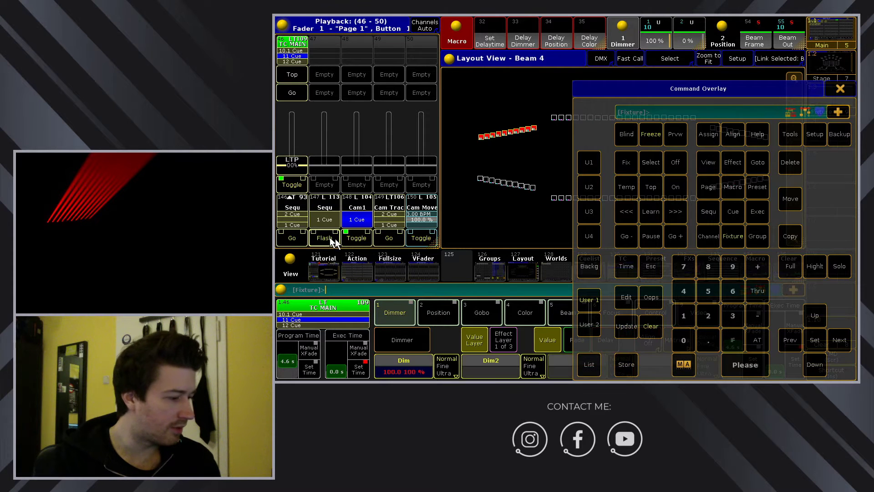
click(646, 325)
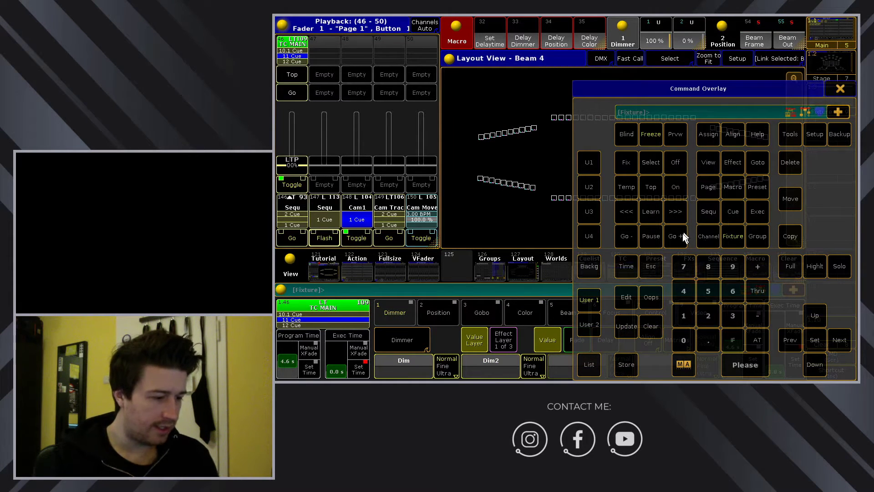
Assign the Go+ function to executor 147's button and run its cue.
click(707, 135)
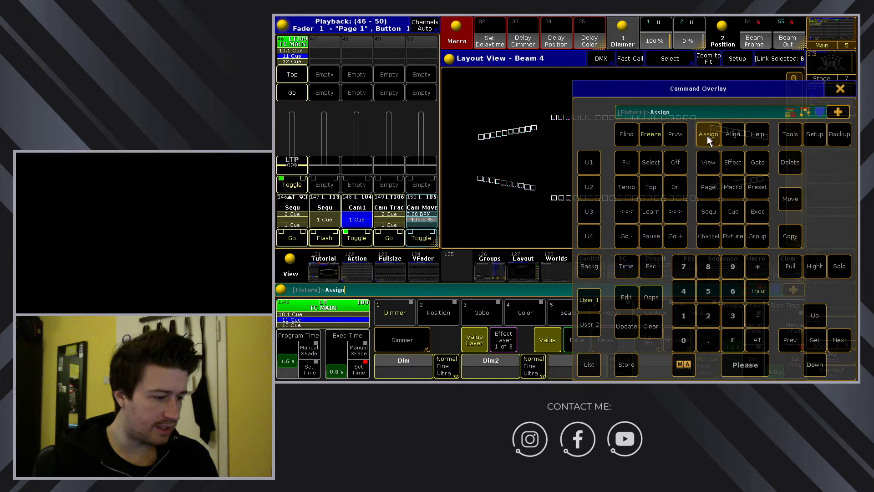
click(676, 236)
click(325, 237)
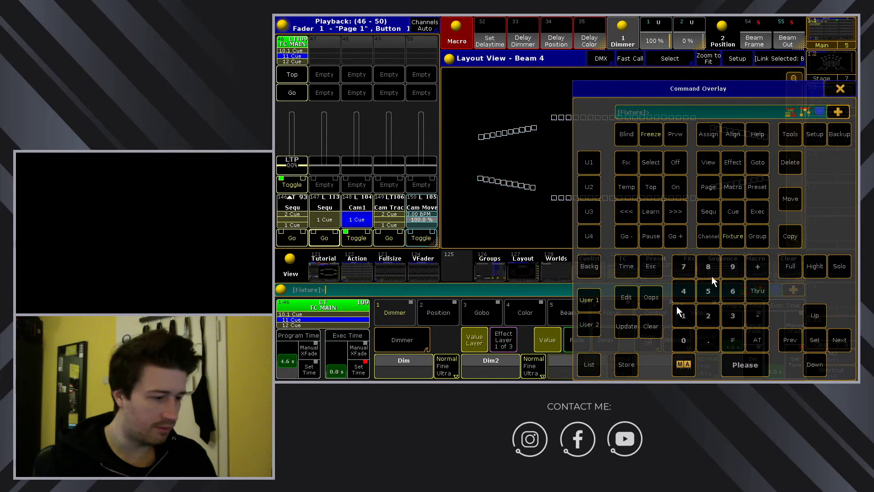
click(841, 88)
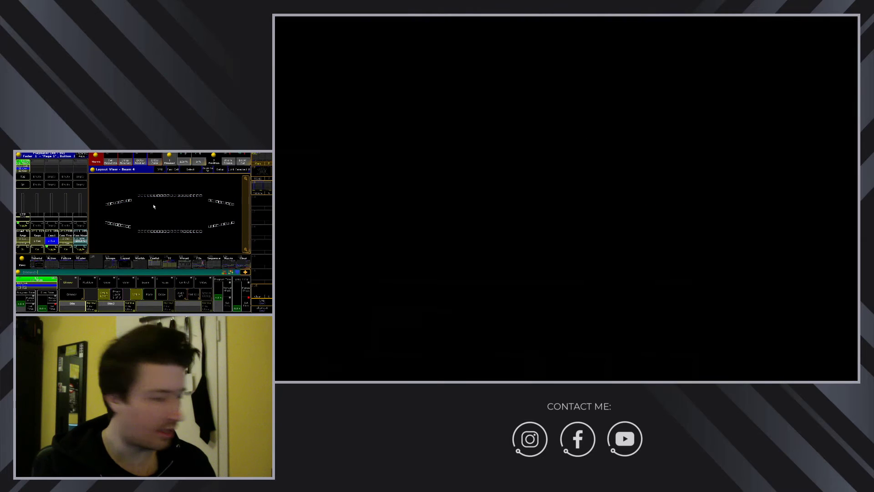
click(40, 250)
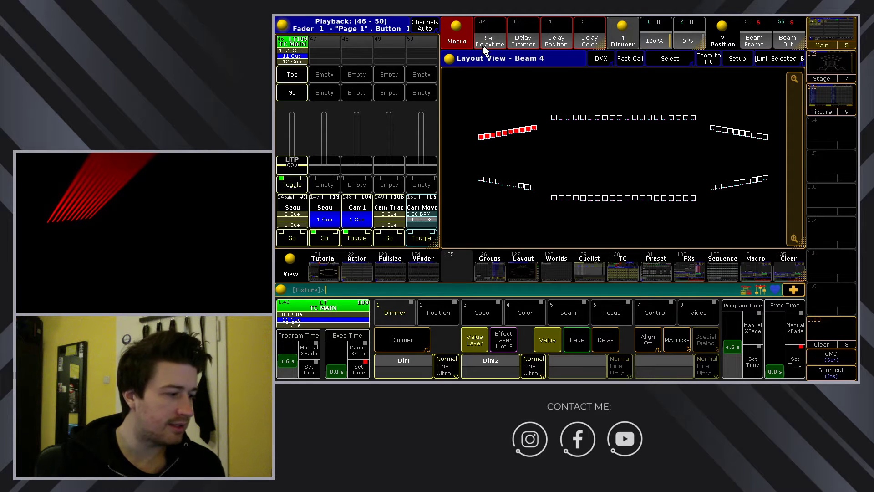
Run the Set Delaytime macro again and confirm its delay-time entry.
click(494, 34)
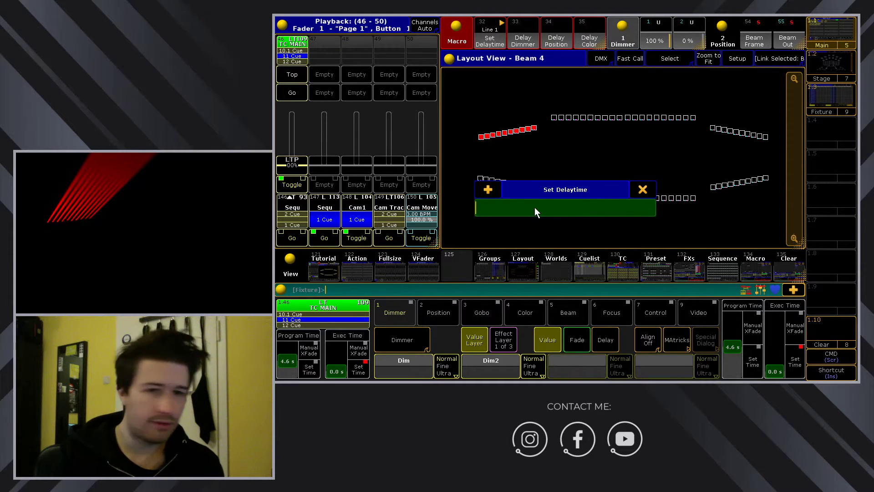
click(643, 189)
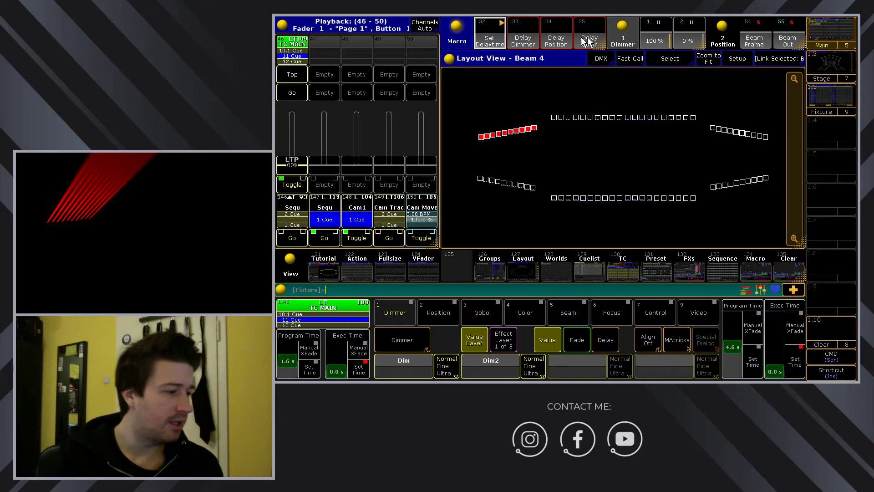
click(490, 25)
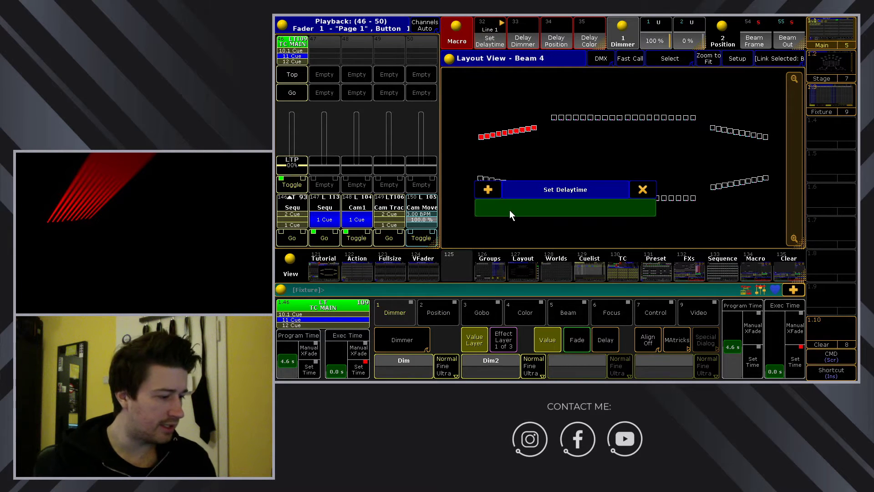
key(Return)
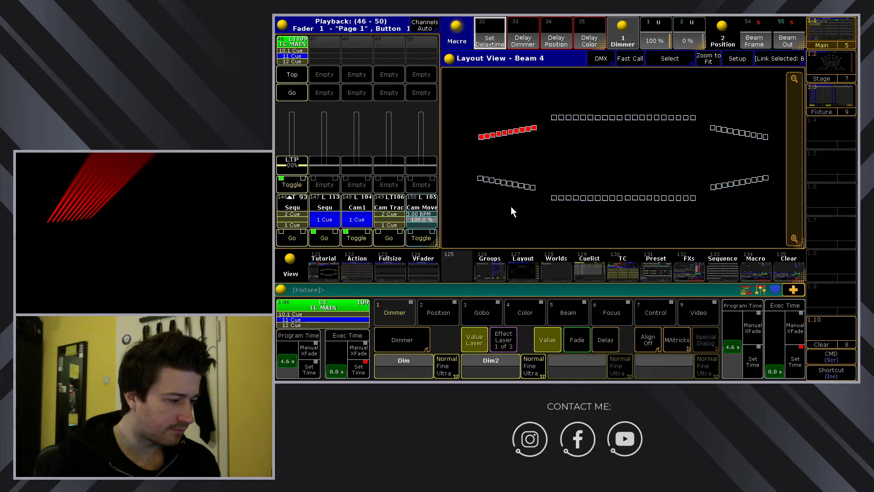
Select the lower-left row of beams, set its dimmer to 100 % and apply the Delay Dimmer macro.
drag(477, 160, 544, 203)
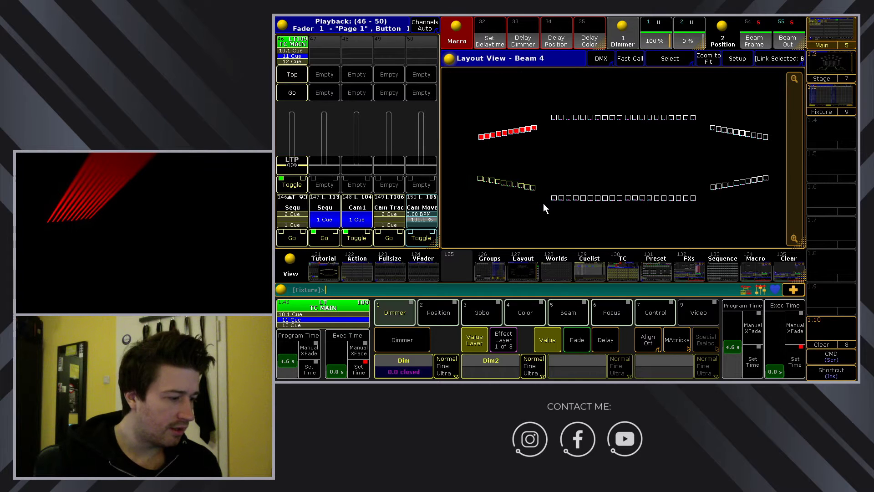
click(657, 32)
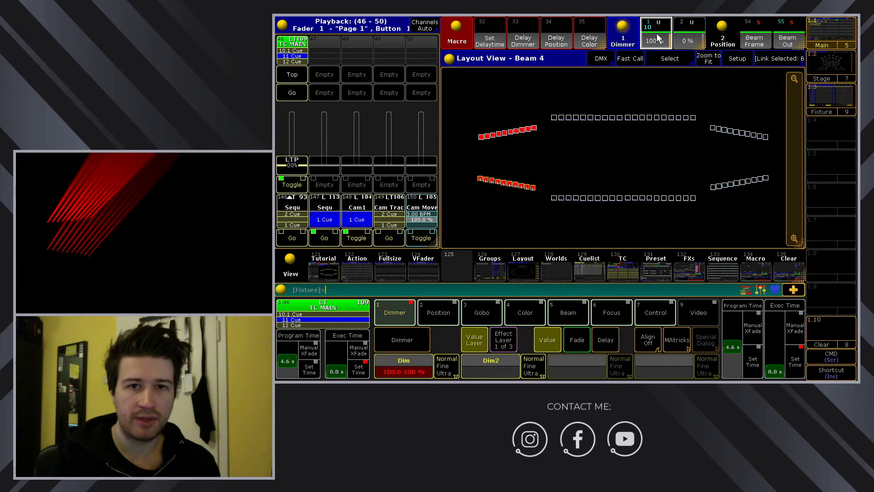
click(522, 37)
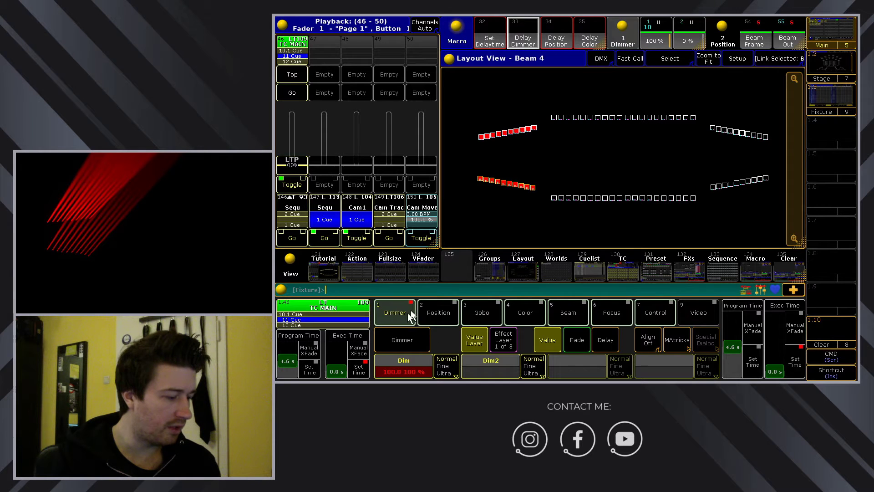
Show the dimmer's delay layer and examine the delay entered for Dim on the lower-left row of beams.
click(608, 339)
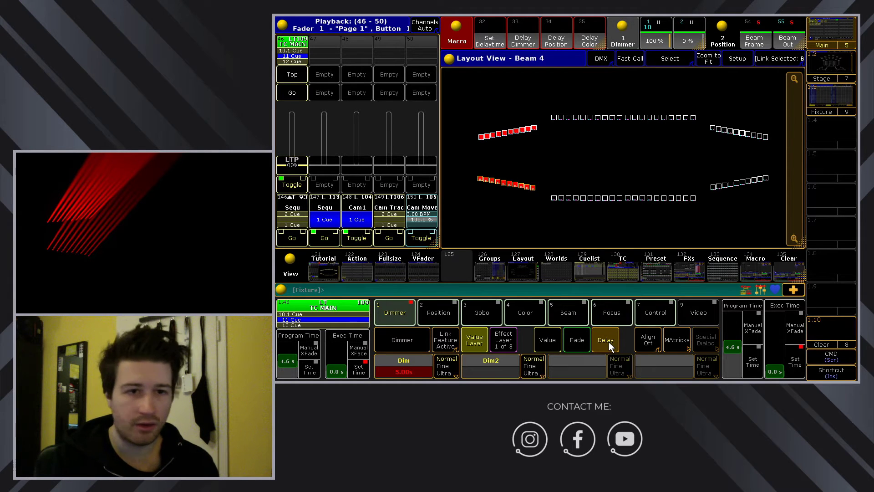
click(414, 369)
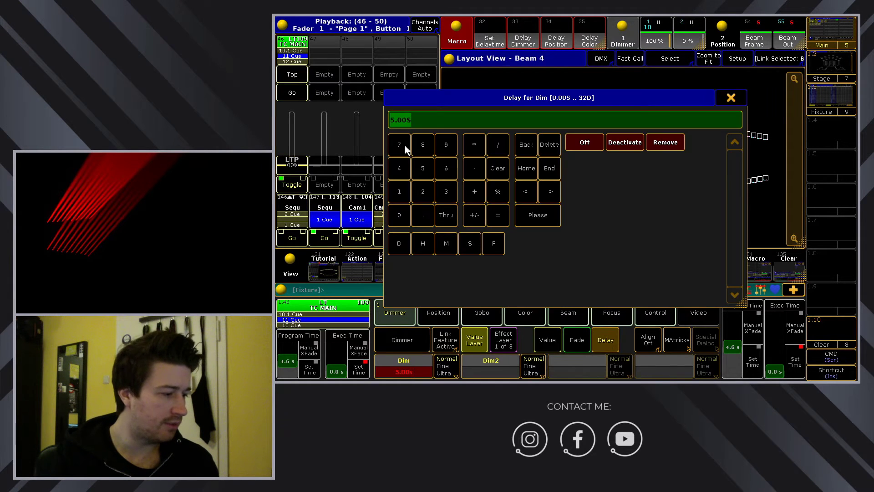
click(724, 97)
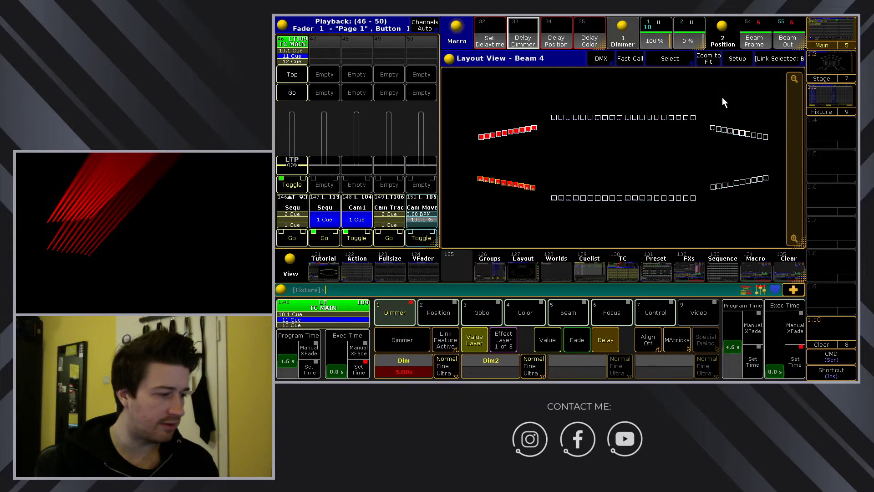
Set the delay time to 0 thru 5 with the Set Delaytime macro, apply Delay Dimmer and check the Dim delay.
click(484, 36)
text(0 thru 5)
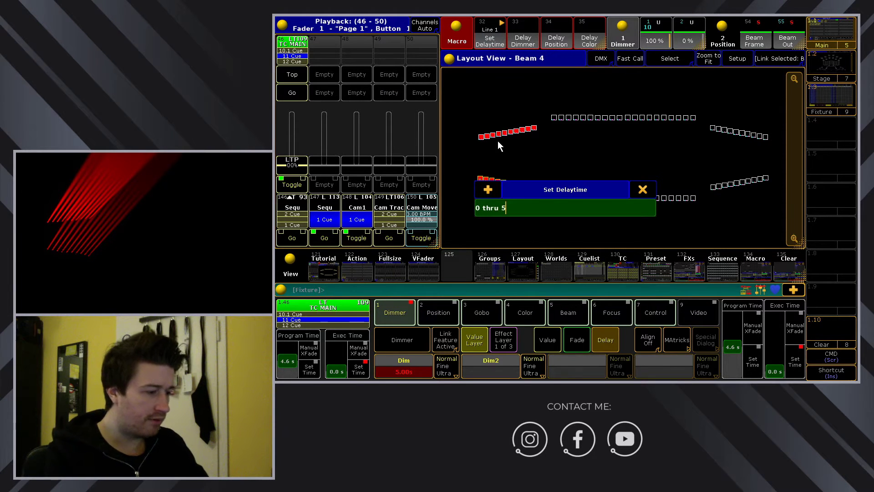
key(Return)
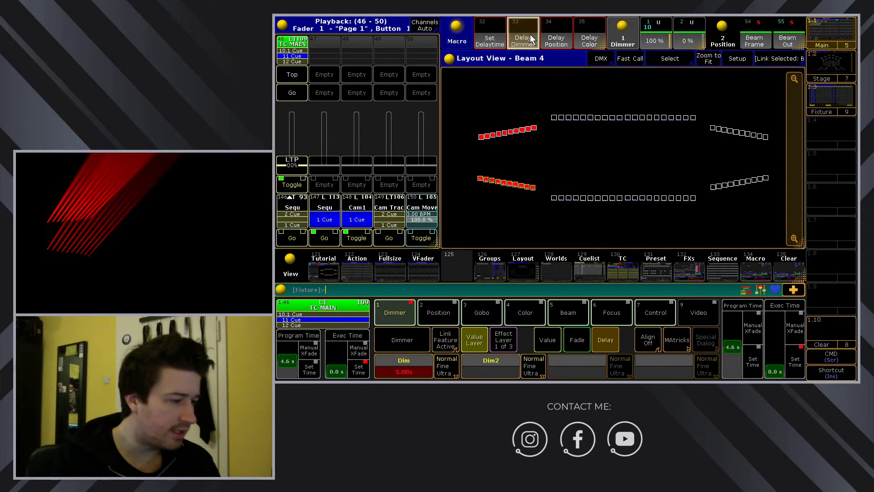
click(408, 372)
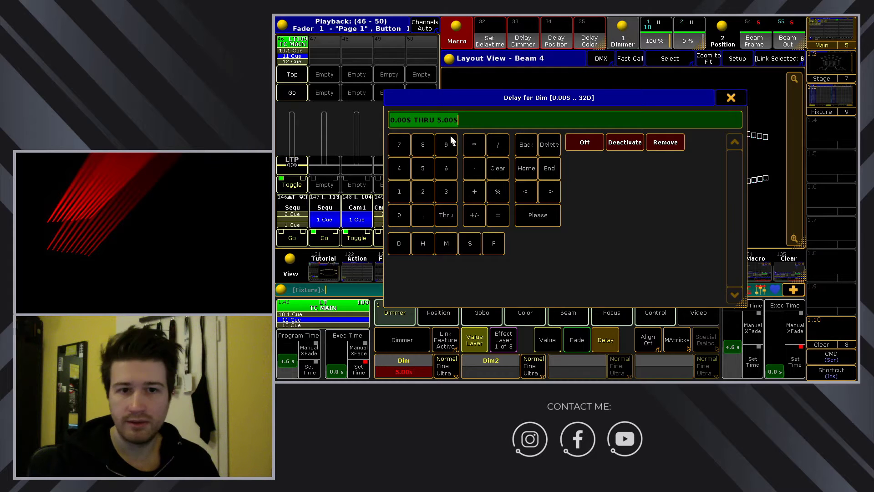
click(729, 98)
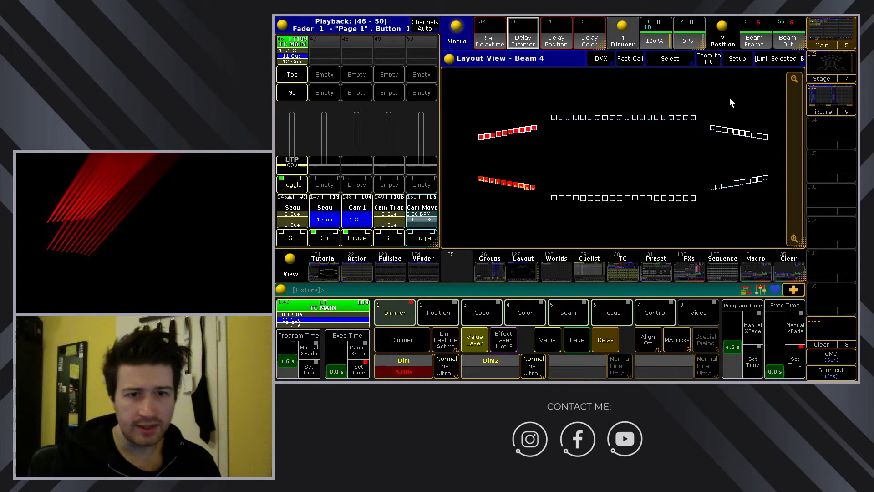
Review the Set Delaytime macro's command line, and run the macro with a delay time of 0 thru .3.
right_click(487, 32)
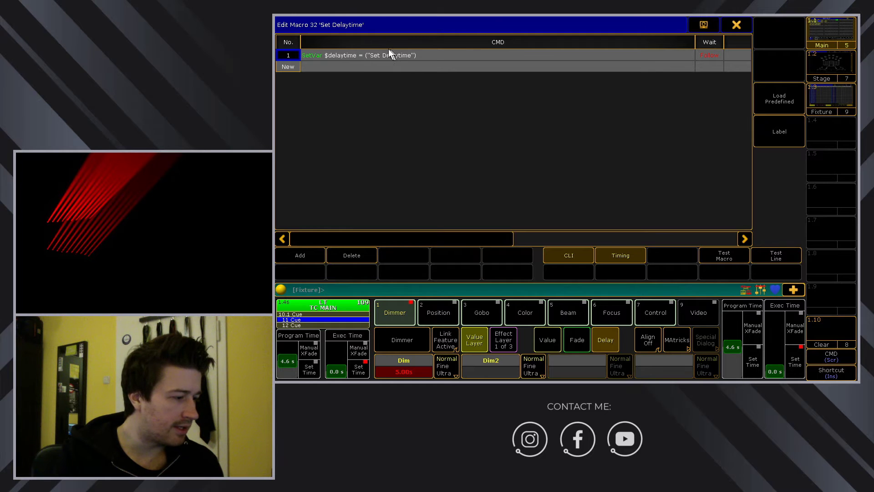
click(738, 24)
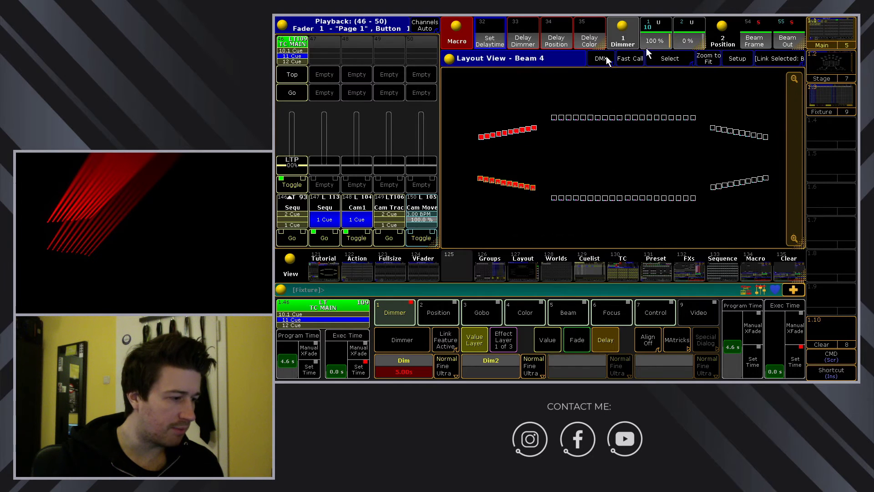
click(493, 36)
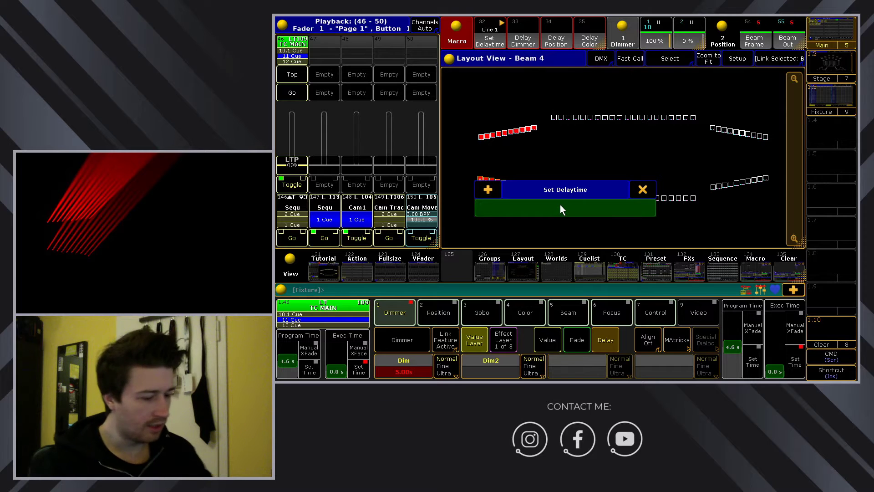
text(0 thru)
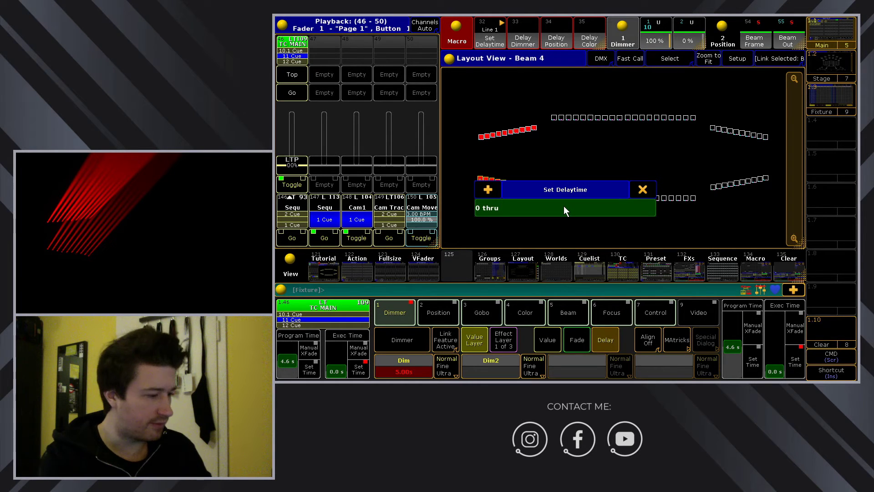
text( .3)
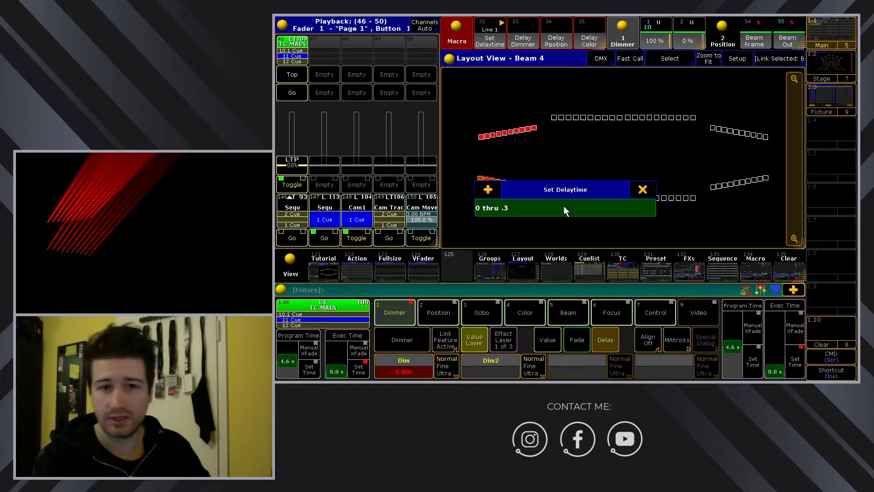
key(Return)
Examine the command lines of the Delay Dimmer, Delay Position and Delay Color macros.
right_click(531, 33)
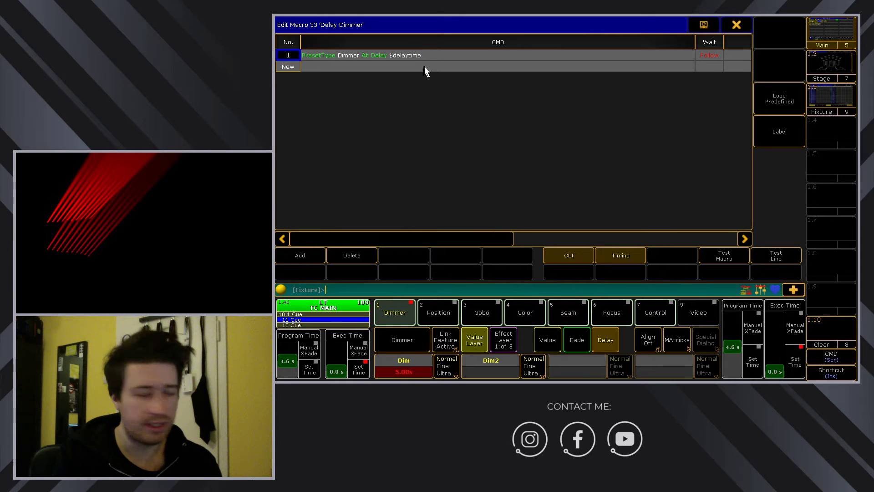
click(737, 26)
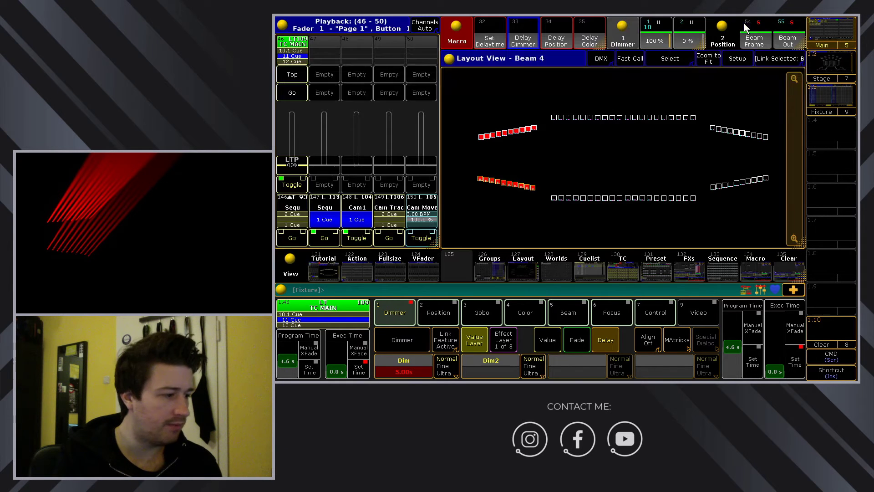
right_click(558, 35)
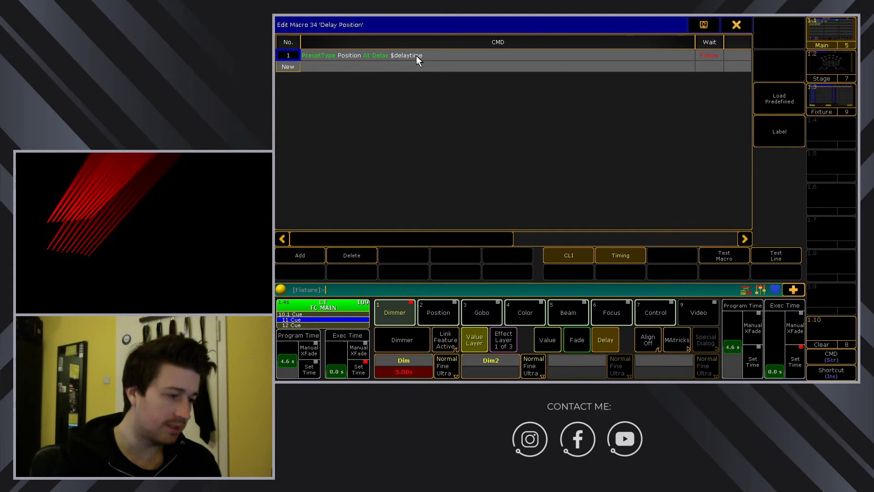
click(746, 27)
right_click(592, 33)
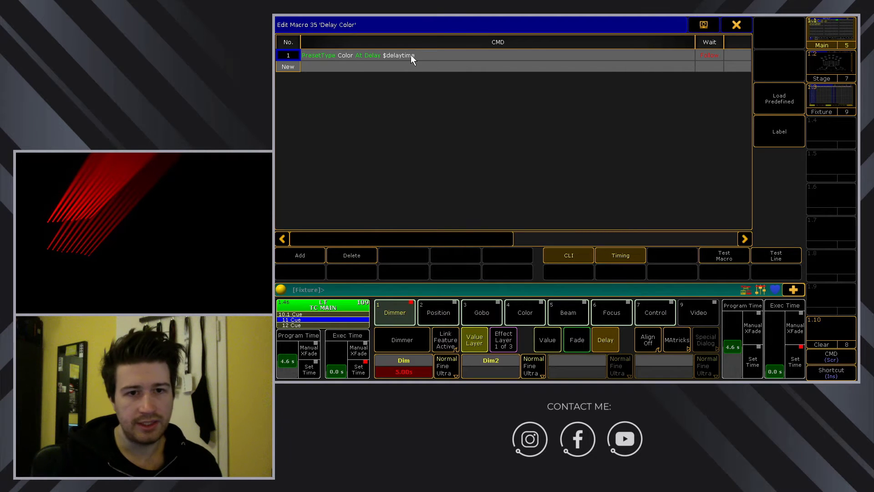
click(737, 24)
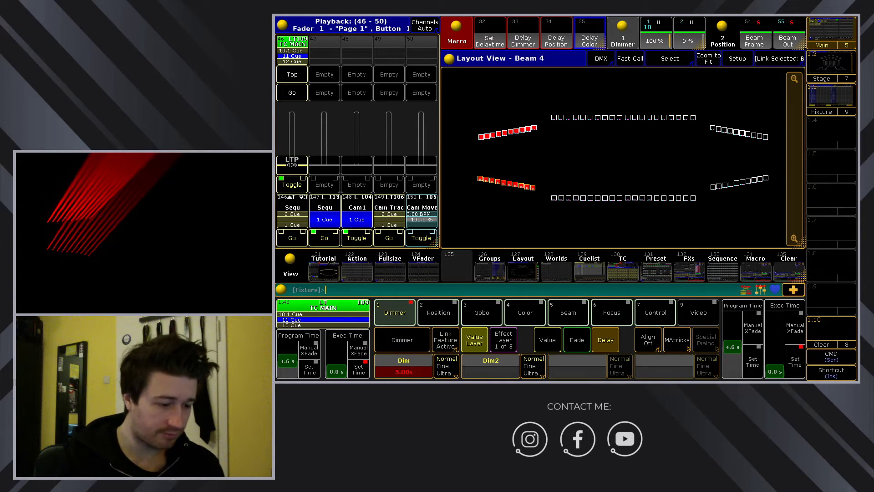
Clear the lower-left beams' values and selection from the programmer.
key(Scroll_Lock)
click(656, 325)
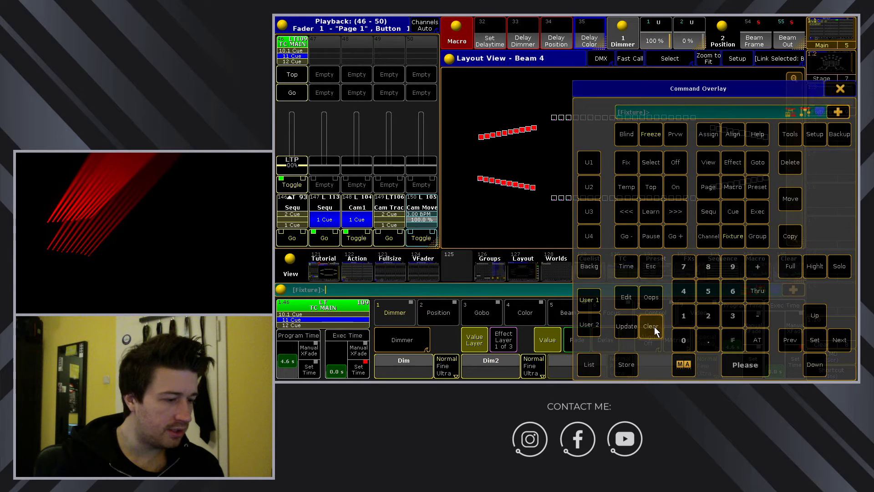
click(840, 88)
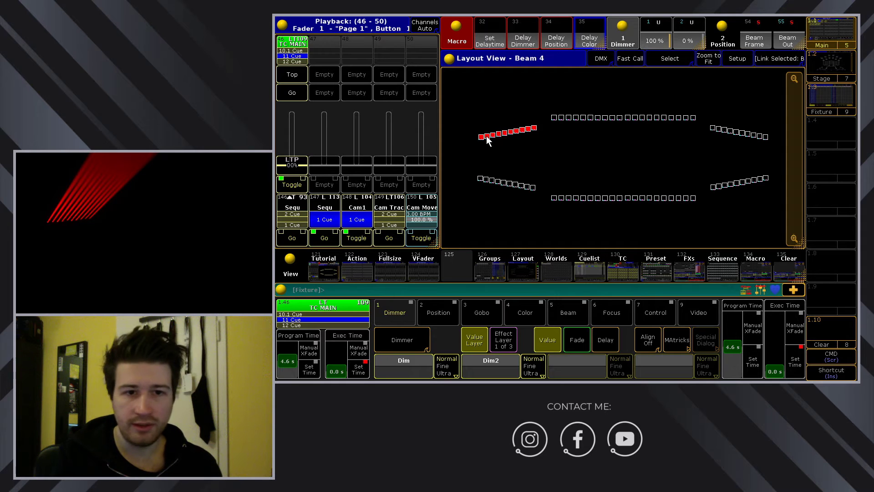
Set the upper-right row of beams to 100 % dimmer with the Beam Out position preset.
drag(777, 115, 706, 146)
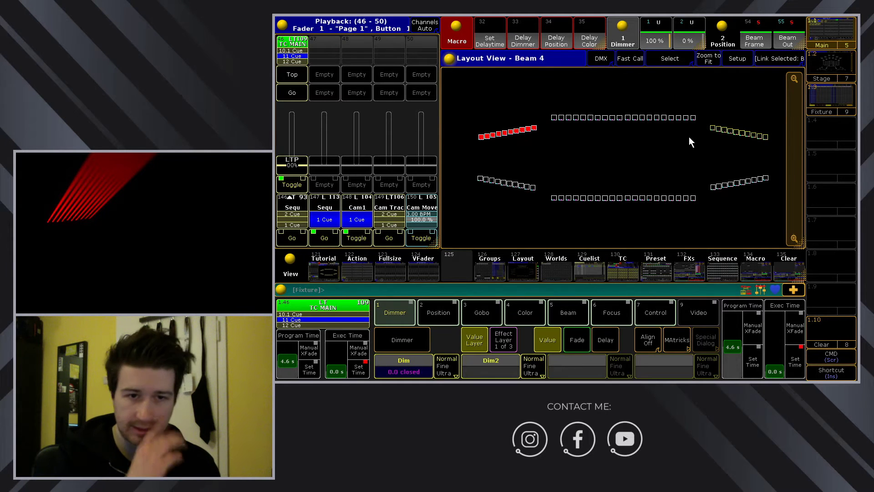
click(660, 40)
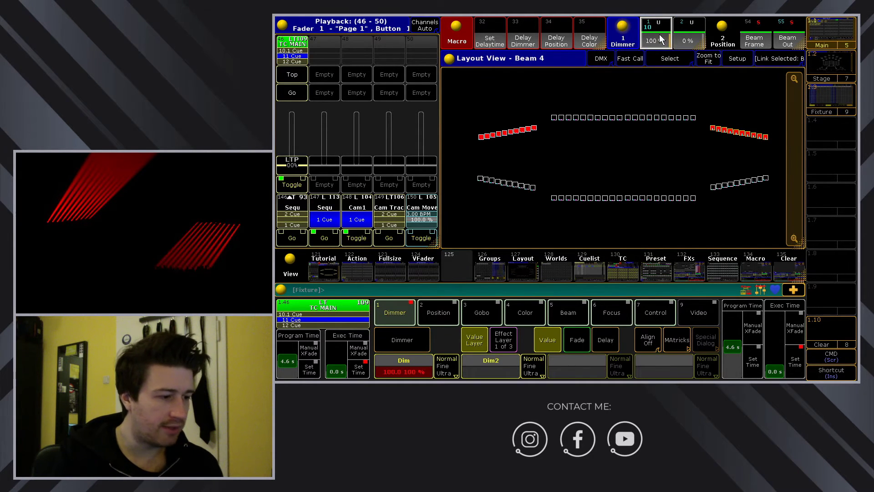
click(783, 40)
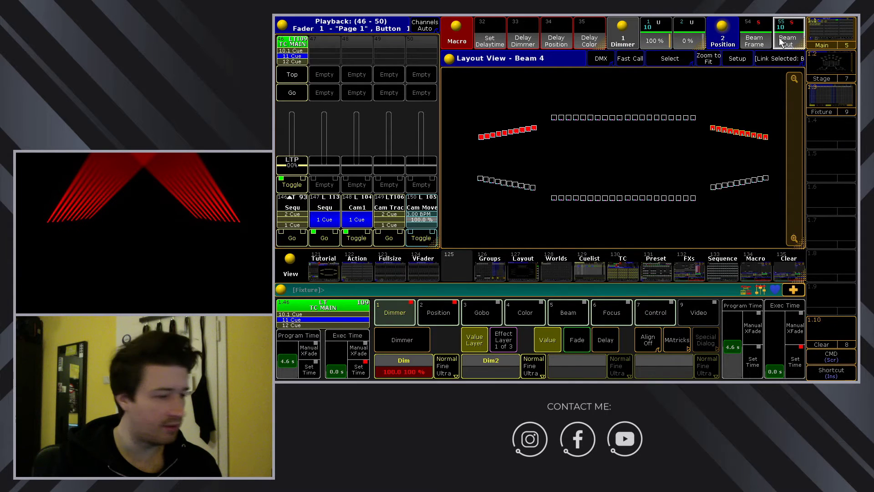
Set the delay time to 0 thru .3 and apply it to the upper-right beams with the Delay Dimmer and Delay Position macros.
click(493, 34)
text(0 thru .3)
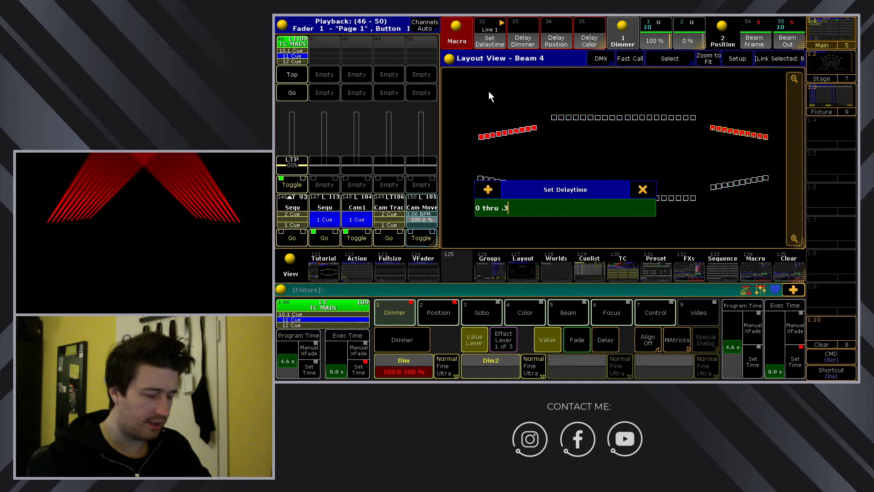
key(Return)
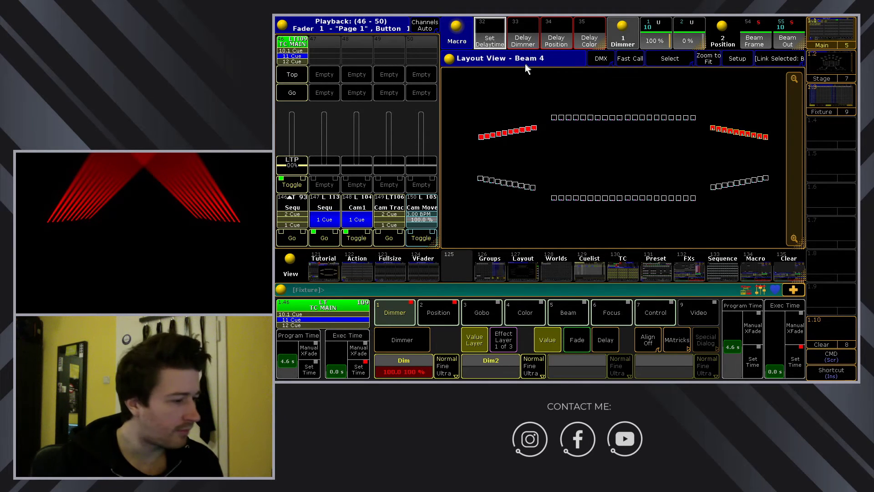
click(524, 38)
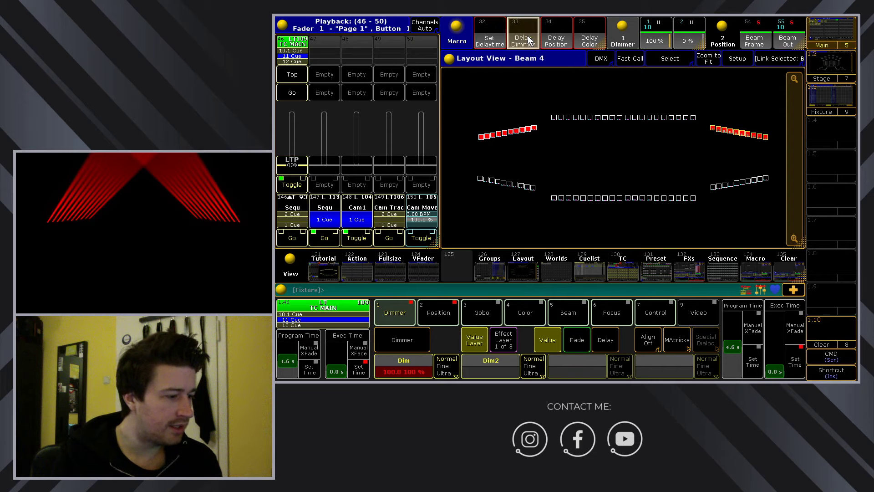
click(561, 34)
Merge the upper-right row's look into the cue on executor 147 and clear the programmer.
click(627, 364)
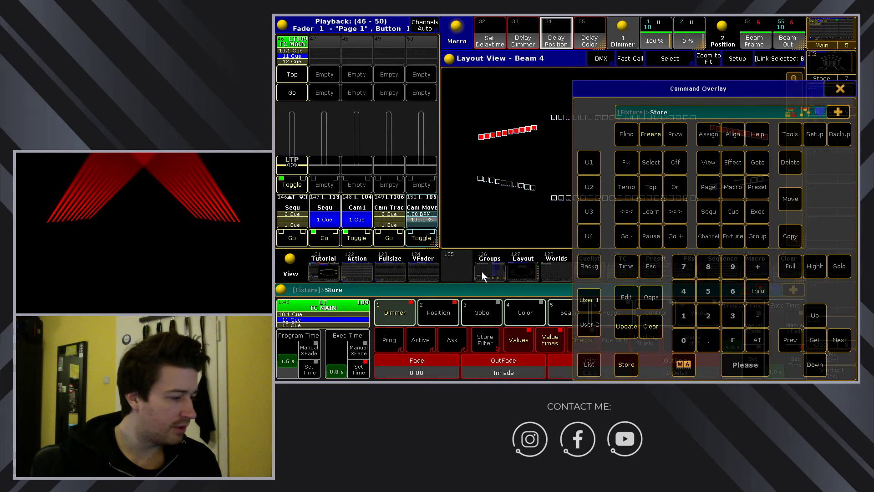
click(323, 234)
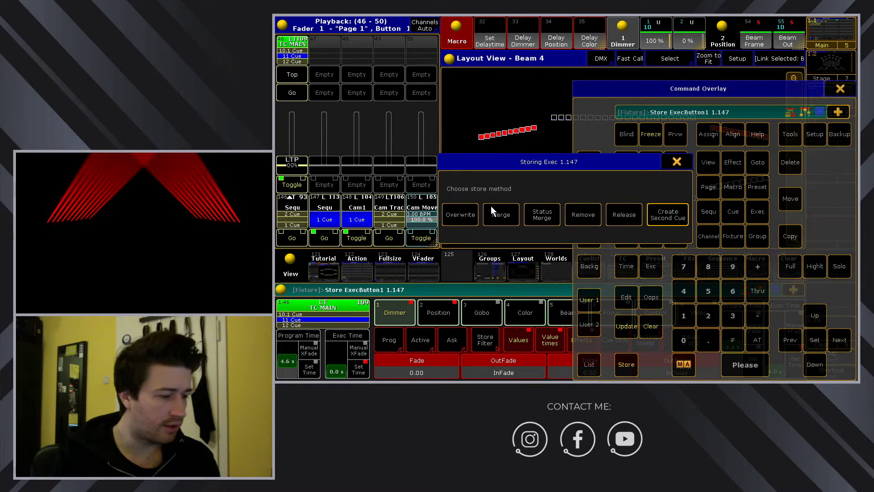
click(496, 219)
click(650, 328)
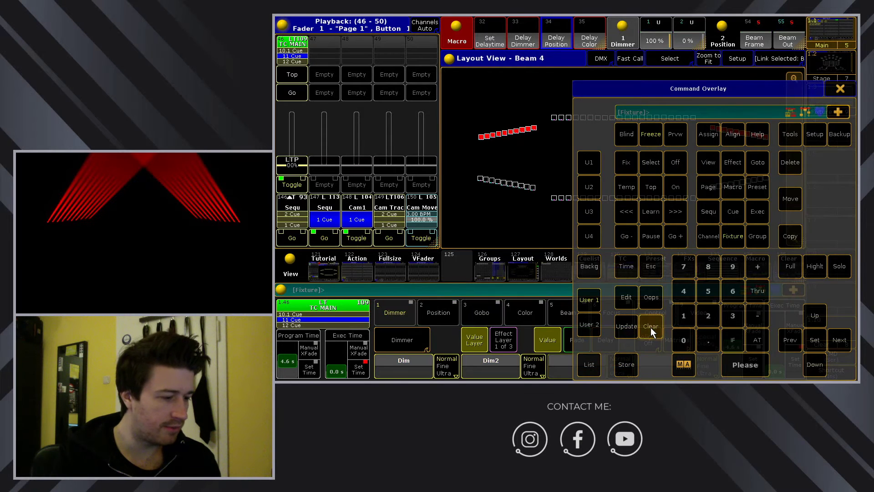
click(675, 162)
Run executor 147's cue to check the delayed playback of both upper rows of beams.
click(324, 239)
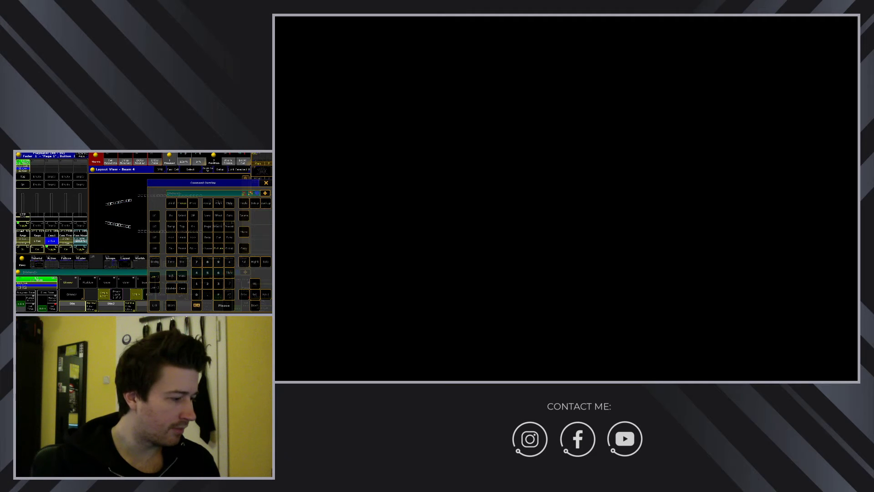
click(38, 249)
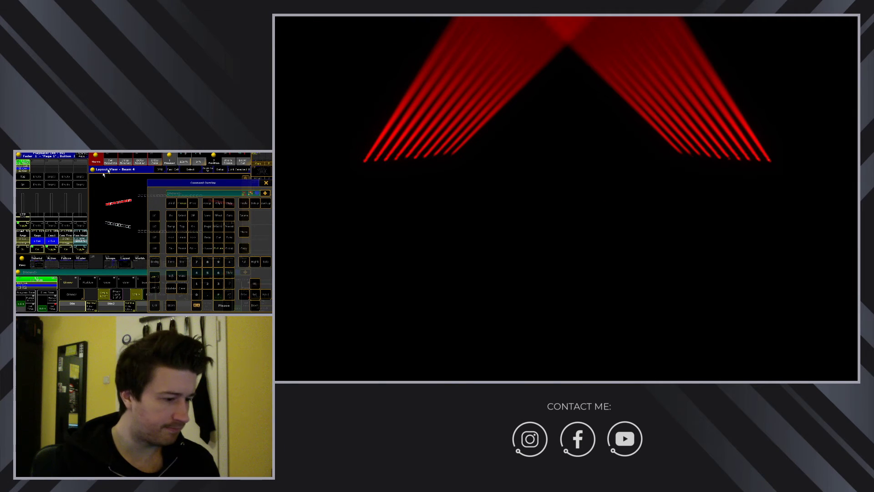
click(265, 182)
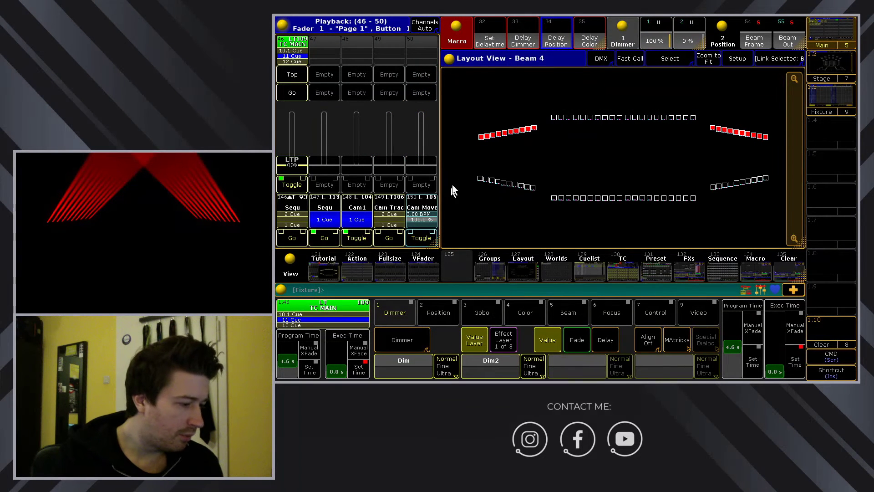
Set the lower-left row of beams to 100 % dimmer and the Beam Out position, with the Delay Position macro applied.
drag(465, 157, 542, 202)
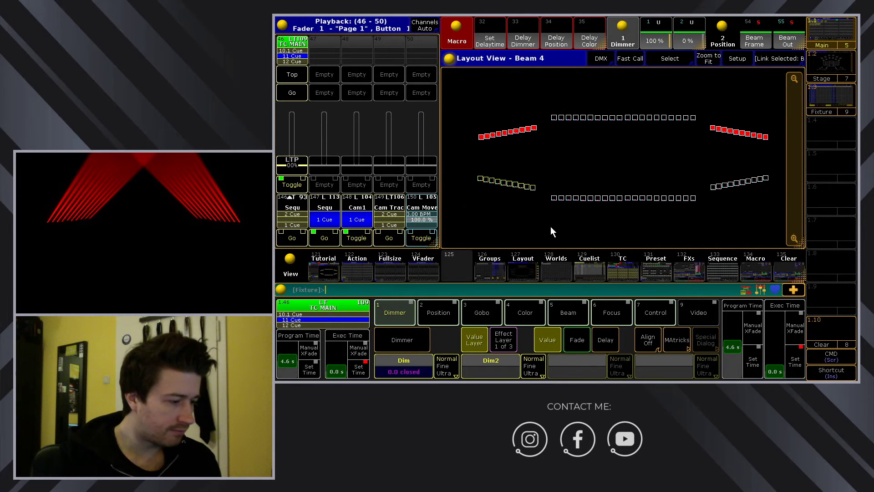
click(655, 27)
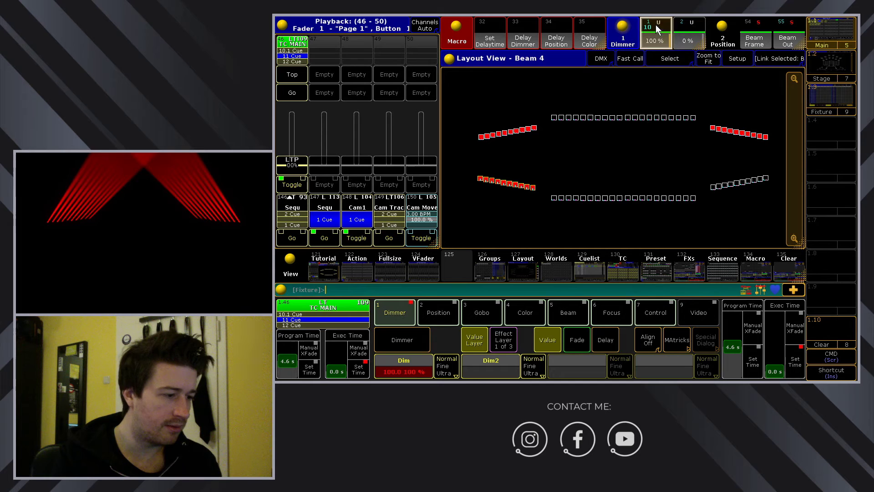
click(796, 35)
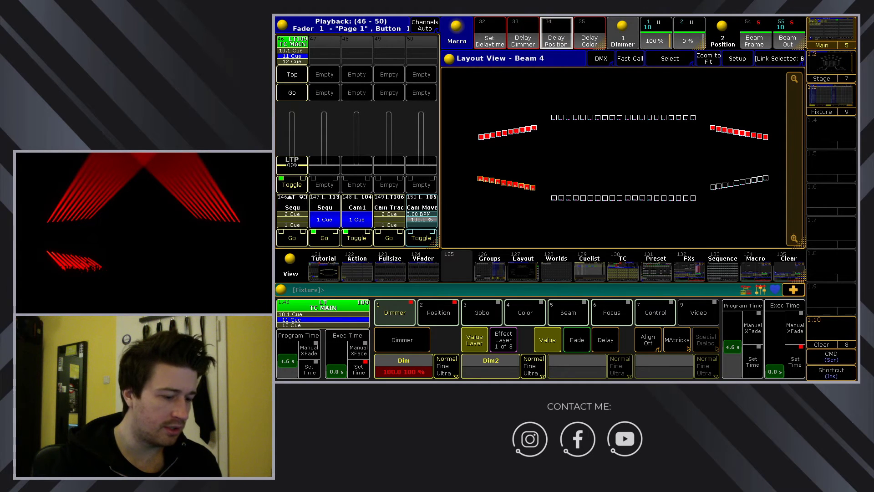
Merge the lower-left row's look into the cue on executor 147.
click(831, 357)
click(632, 362)
click(321, 211)
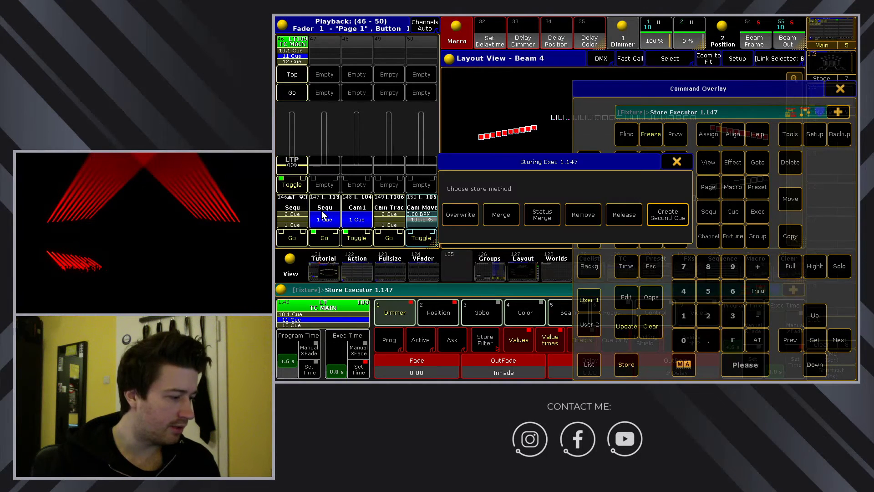
click(668, 215)
click(840, 88)
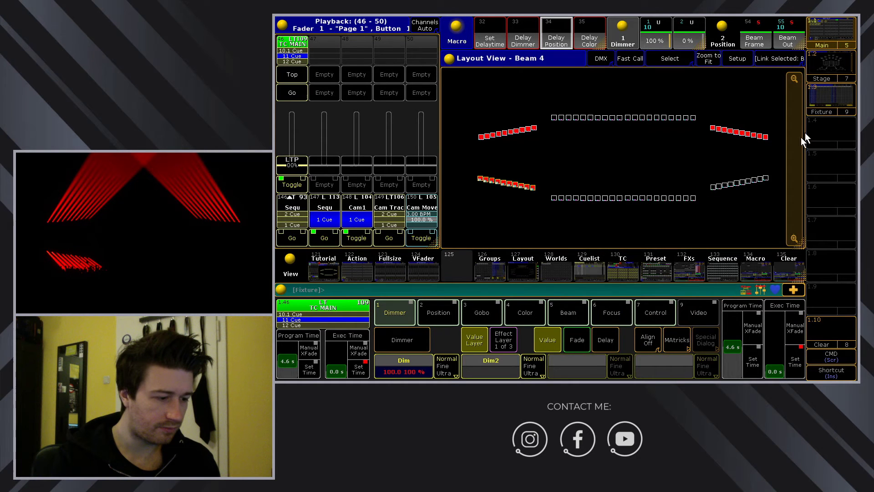
Set the lower-right row of beams to 100 % dimmer and the Beam Out position, with the Delay Position macro applied.
drag(773, 162, 706, 206)
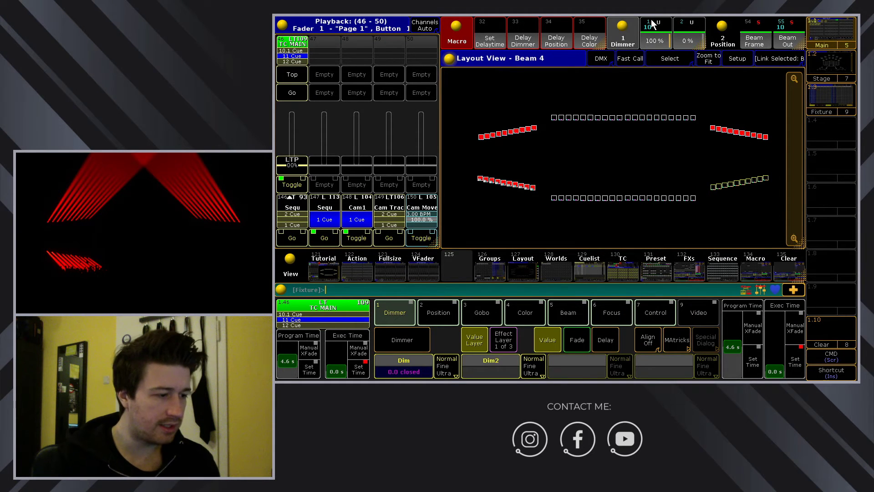
click(666, 29)
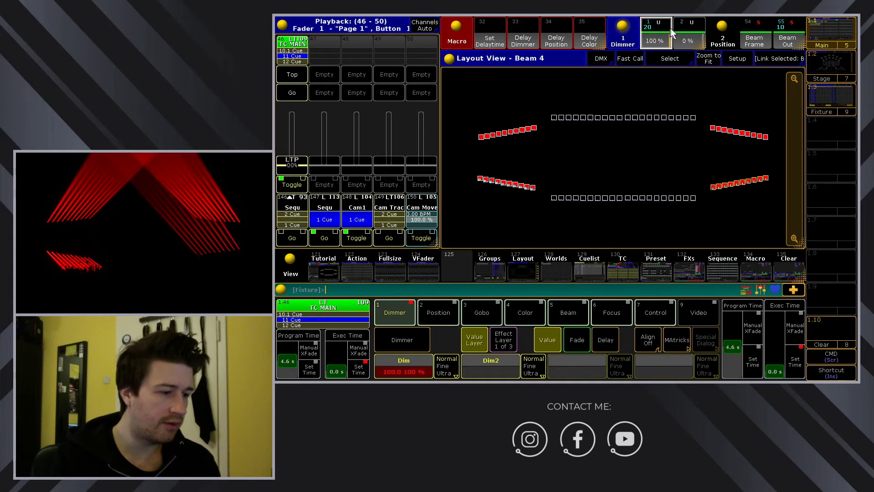
click(784, 32)
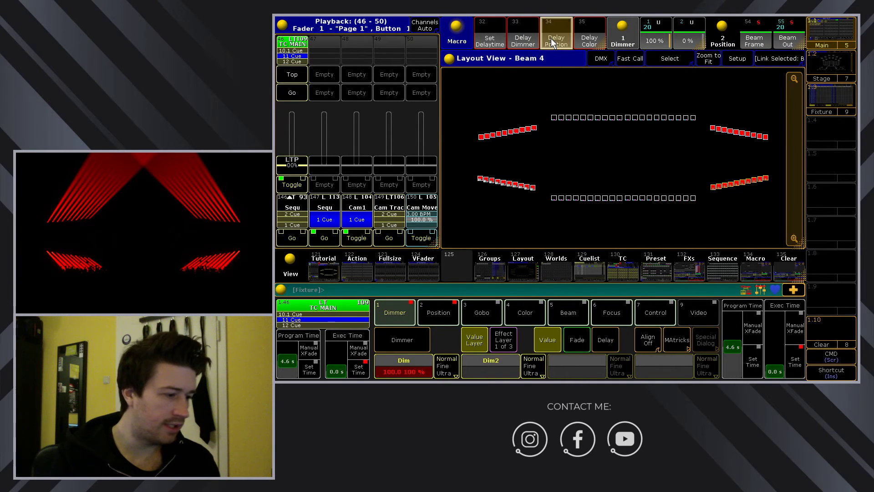
Merge the lower-right row's look into the cue on executor 147 and clear the programmer.
click(820, 360)
click(626, 364)
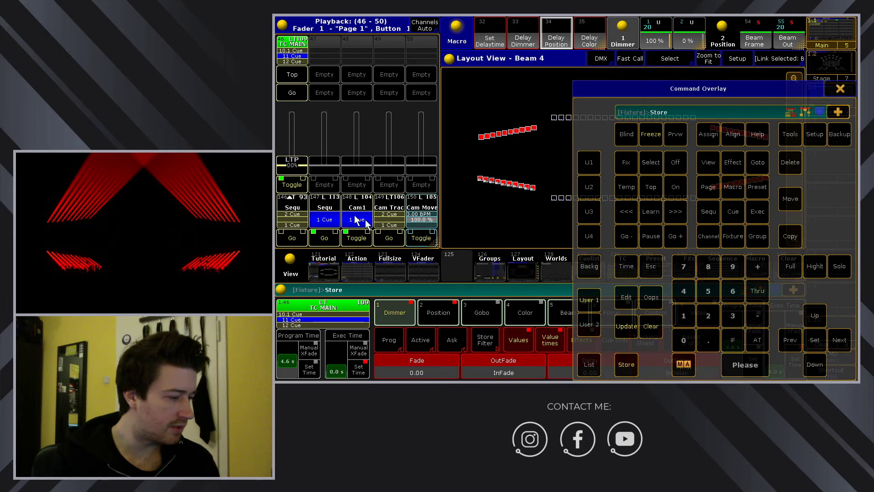
click(323, 209)
click(500, 214)
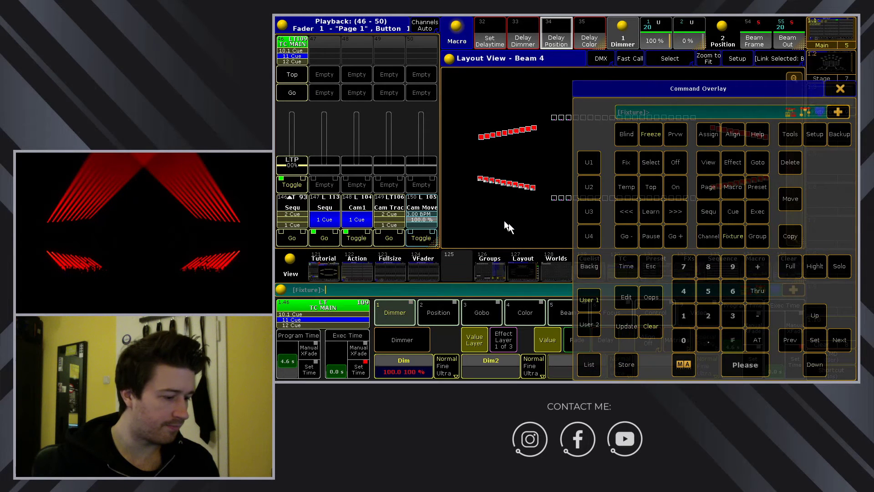
click(648, 327)
Switch off executor 147 and run its cue again to check the delayed playback of all four beam rows.
click(674, 164)
click(324, 216)
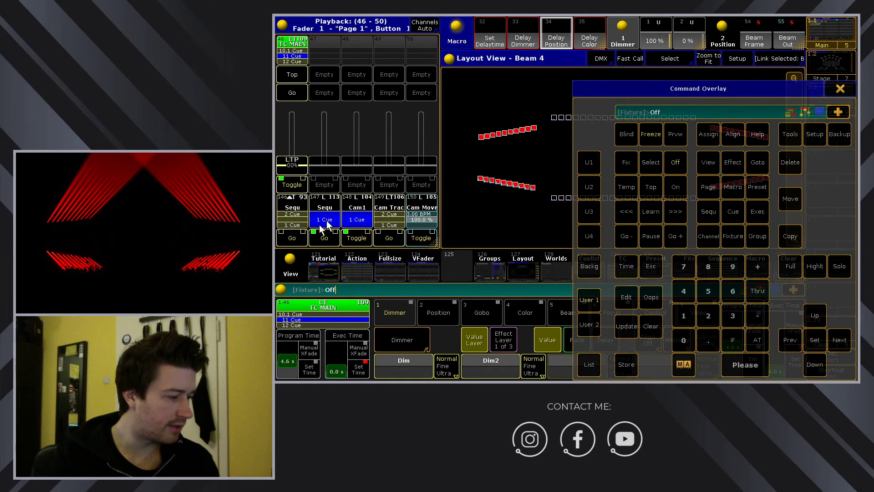
click(840, 88)
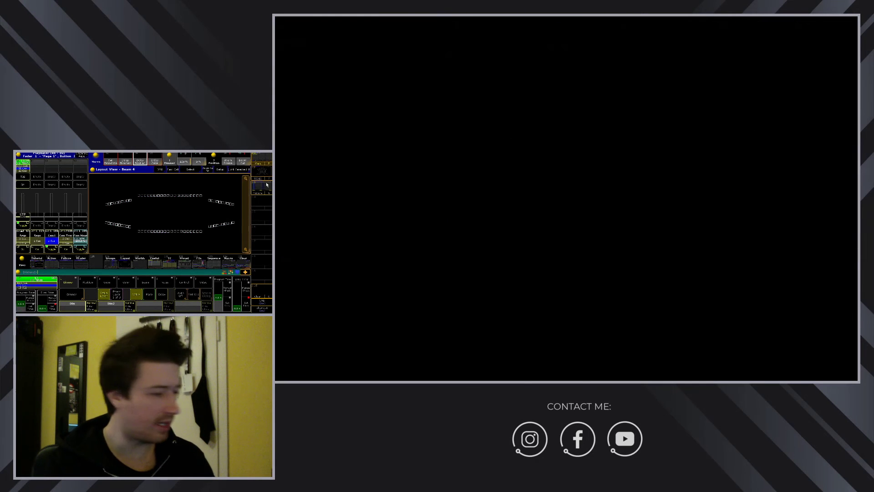
click(40, 249)
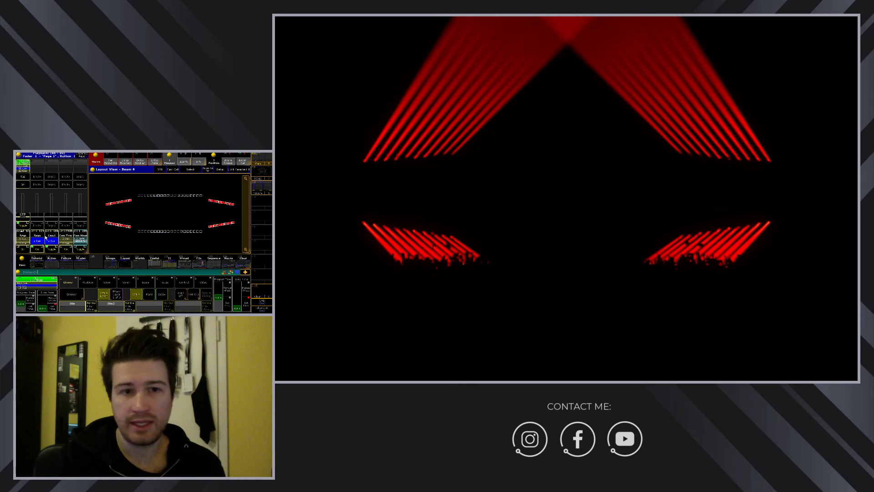
Set the upper-left and upper-right rows of beams to 0 % dimmer, applying the Delay Dimmer macro to each row.
drag(99, 193, 134, 211)
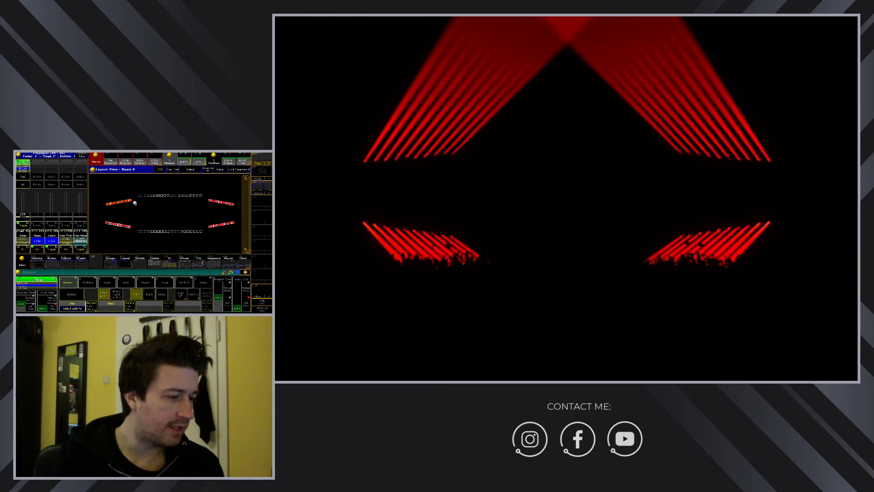
click(198, 161)
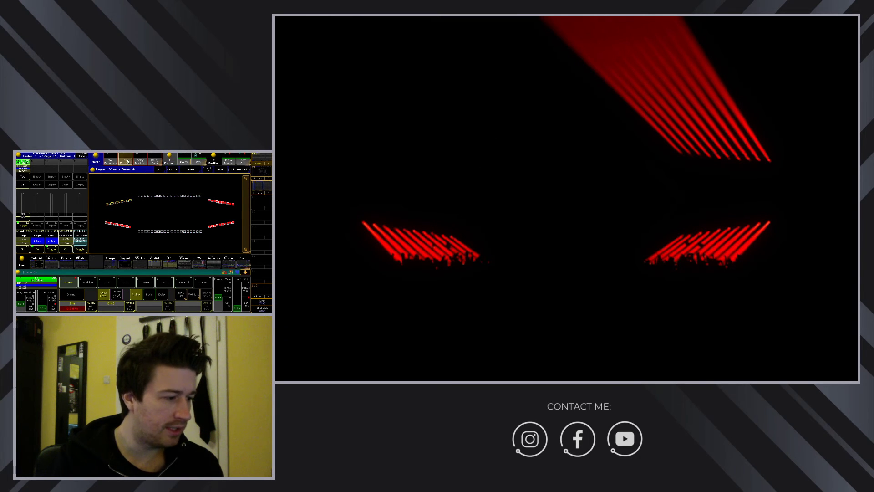
click(202, 162)
click(201, 162)
click(131, 161)
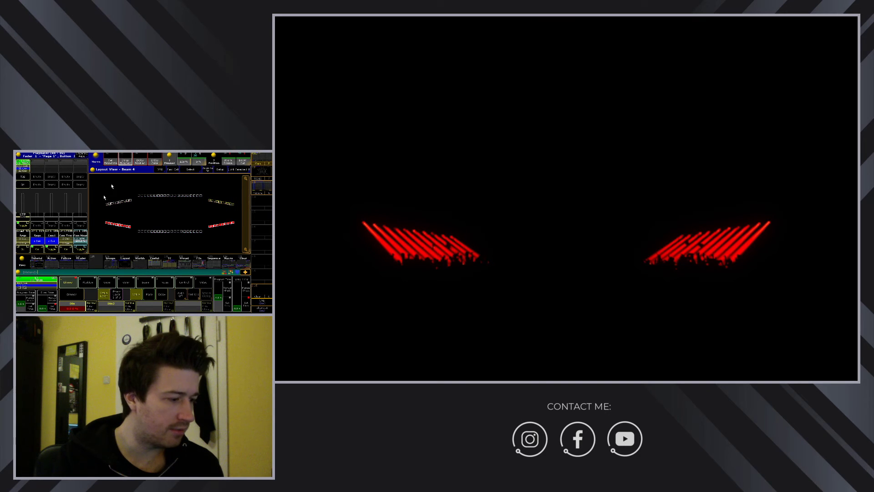
Set the lower-left row of beams to 0 % dimmer and select the lower-right row.
click(201, 162)
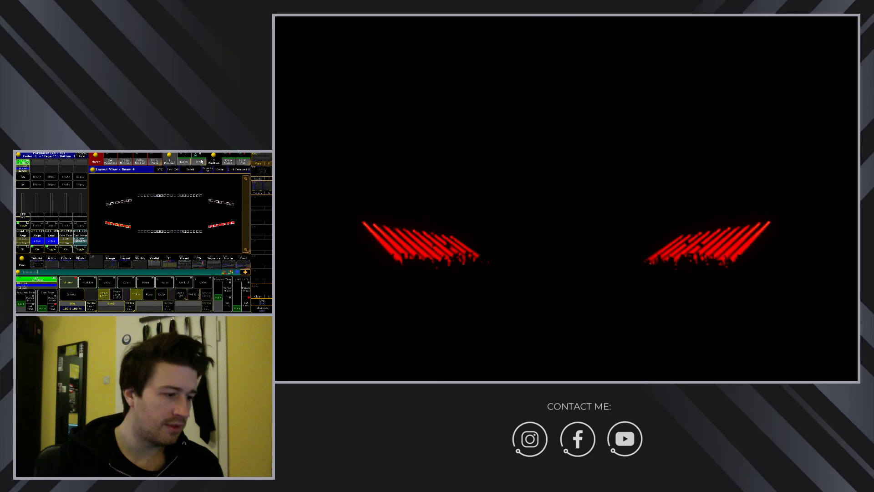
drag(238, 214, 213, 236)
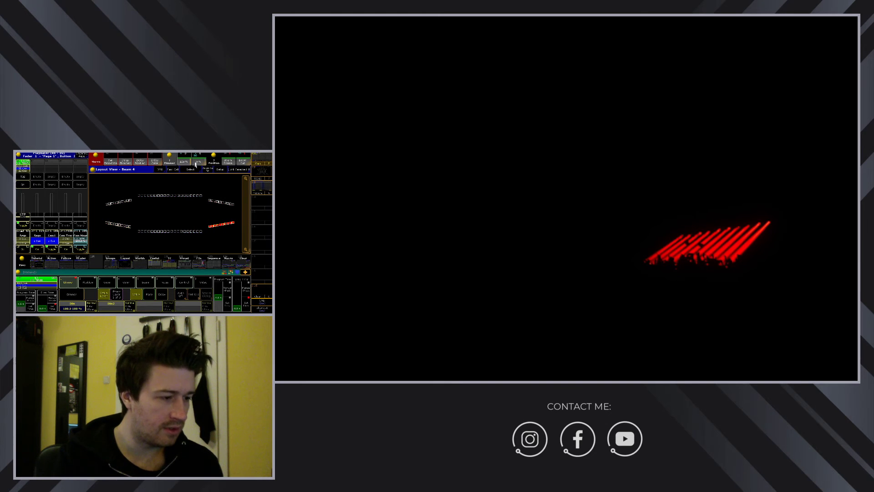